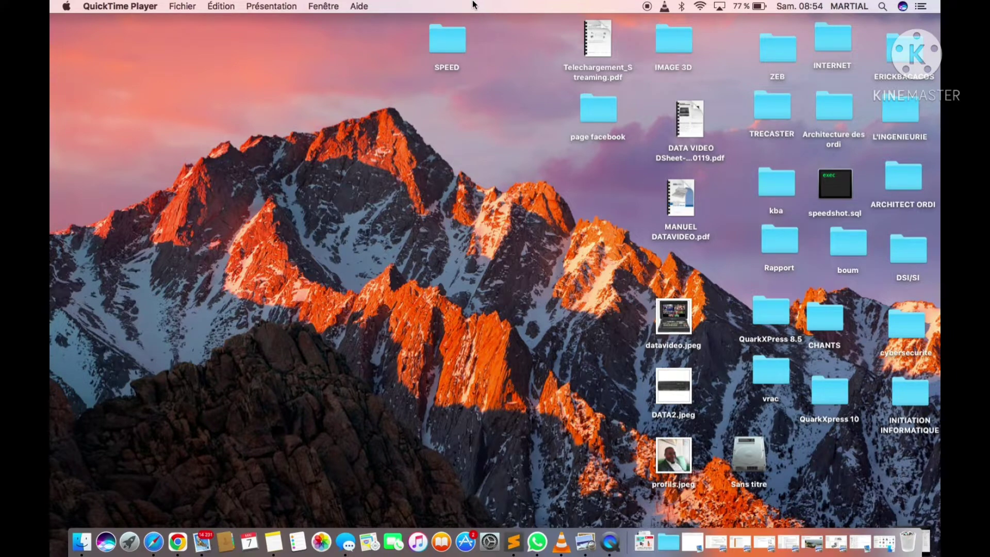
Step: Switch to Facebook in Chrome and start creating a new Page
key(super+Tab)
key(super+Tab)
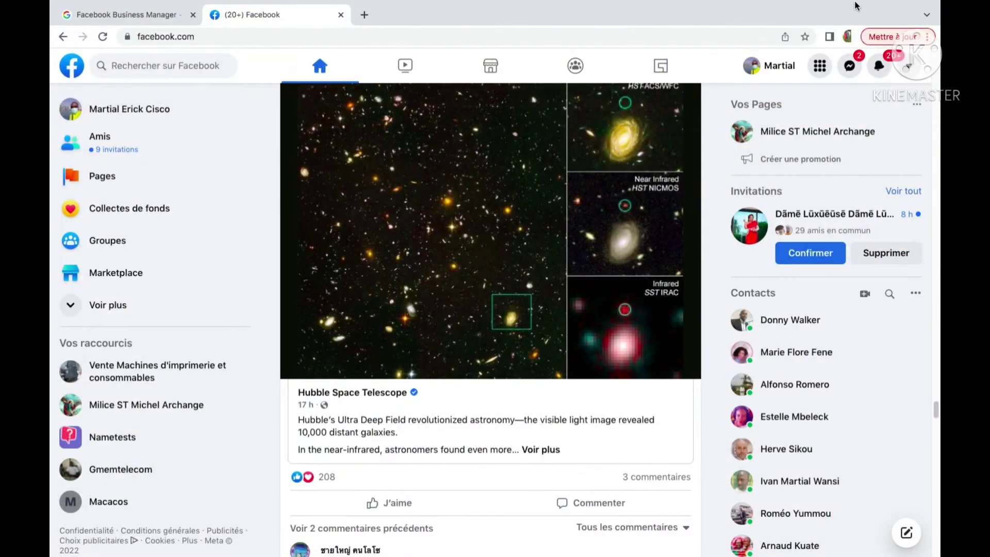
click(819, 66)
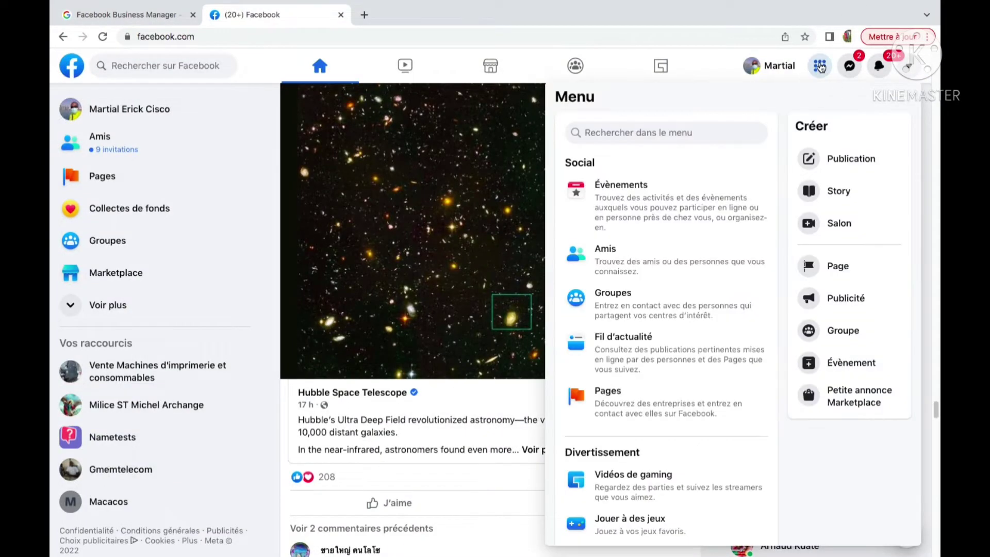
click(838, 266)
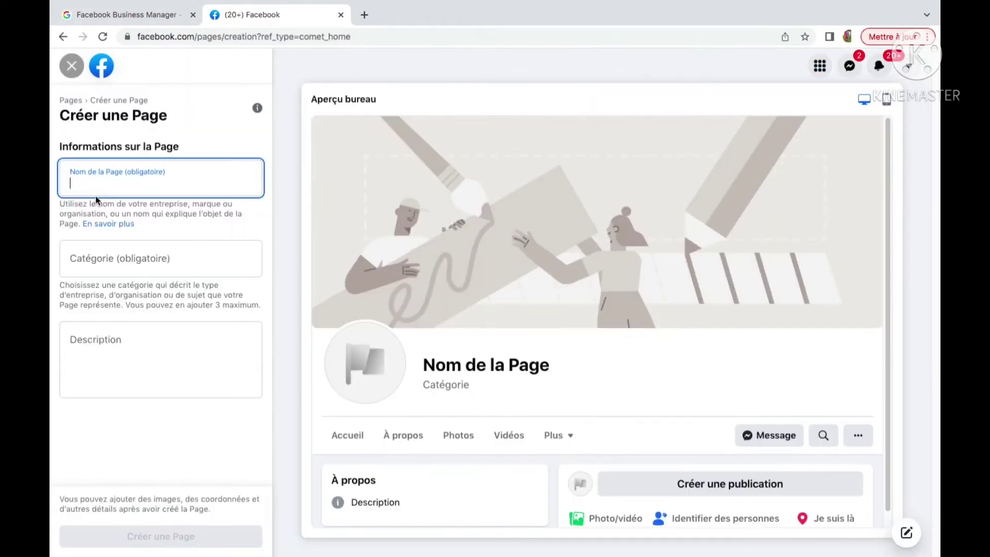
Step: Name the new Page Speed Informatique
click(97, 188)
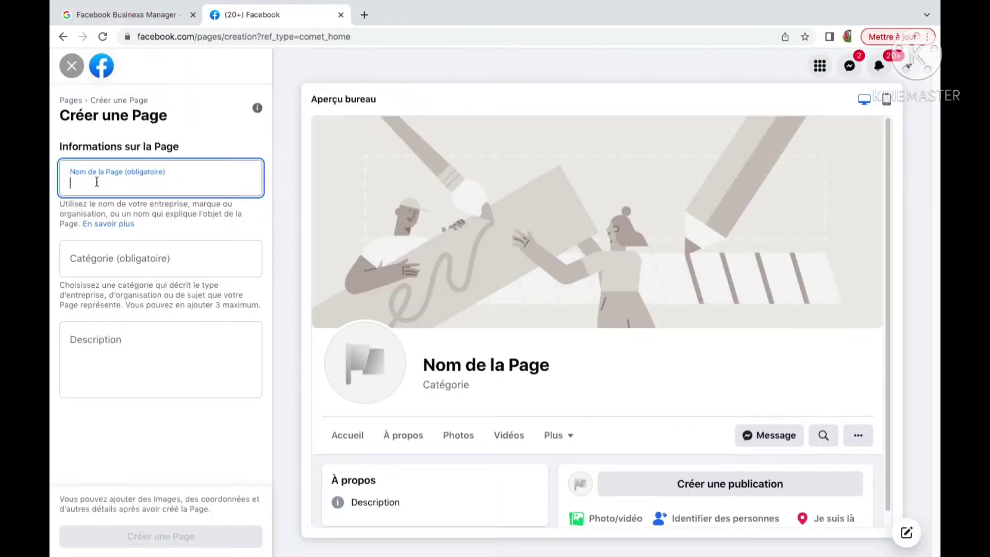
text(Sp)
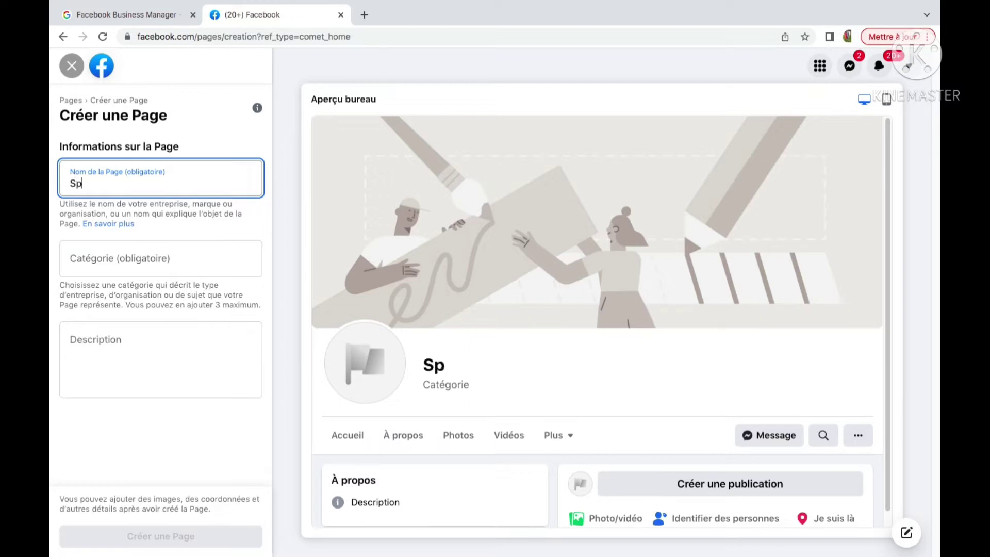
text(eed I)
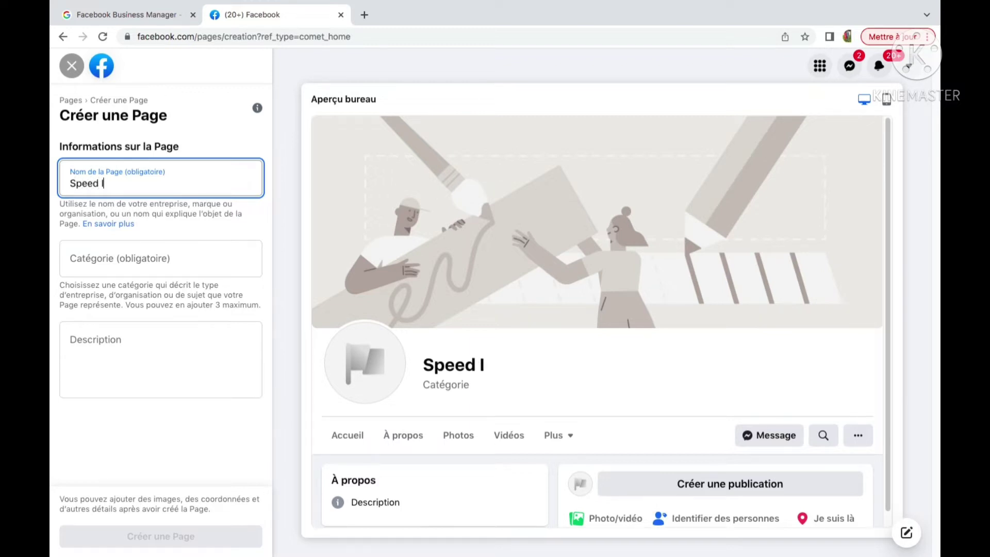
text(nformatique)
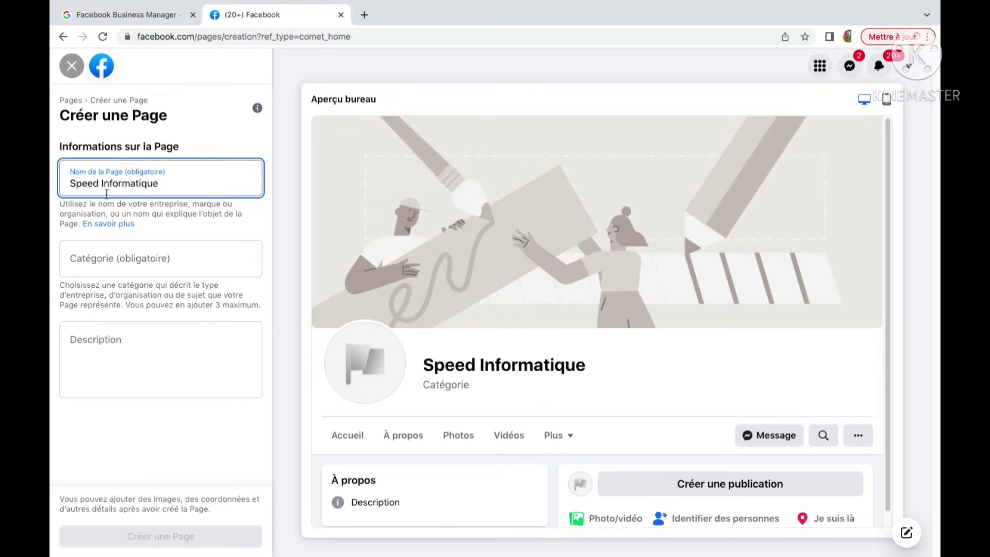
Step: Assign the categories Entreprise informatique and Magasin de matériel informatique to the new Page
click(126, 258)
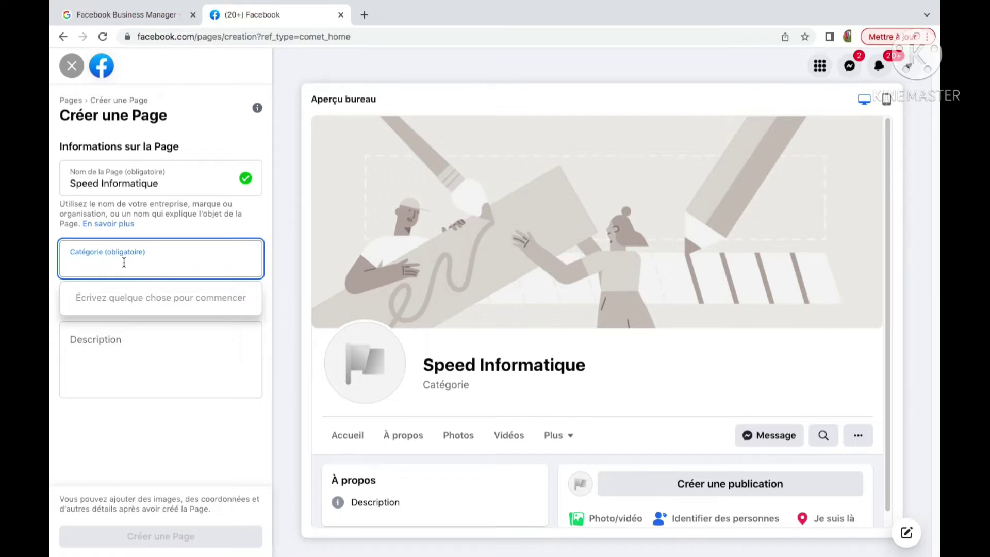
text(In)
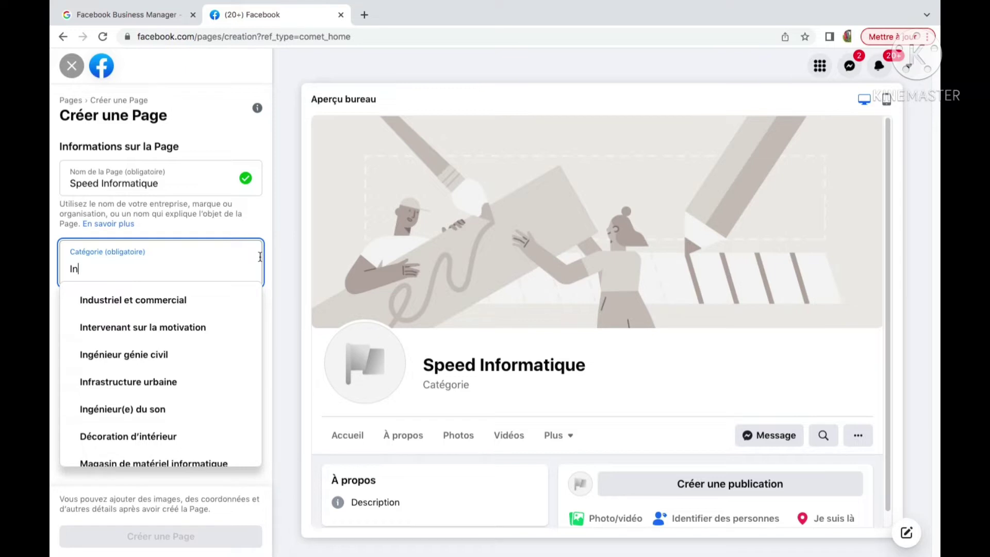
key(BackSpace)
text(nfo)
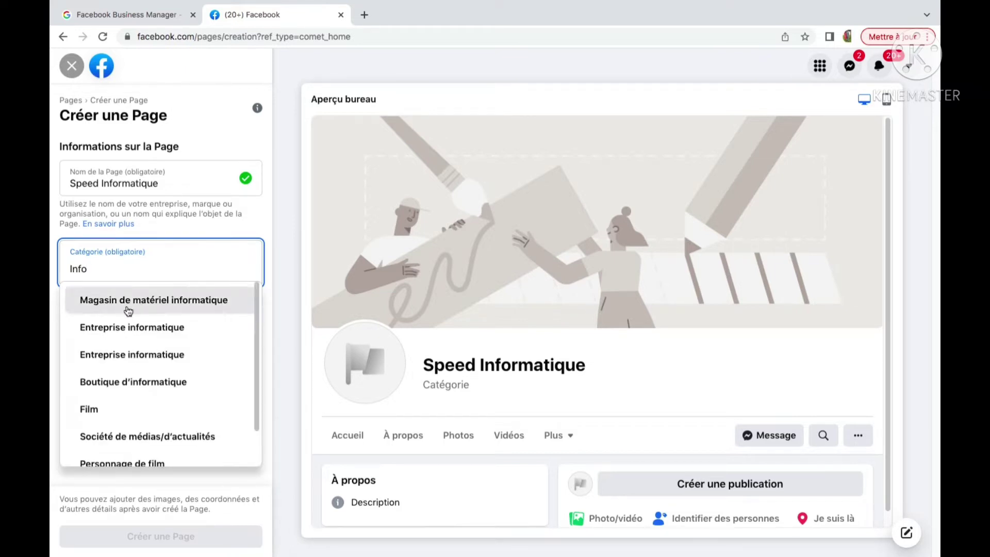
click(127, 329)
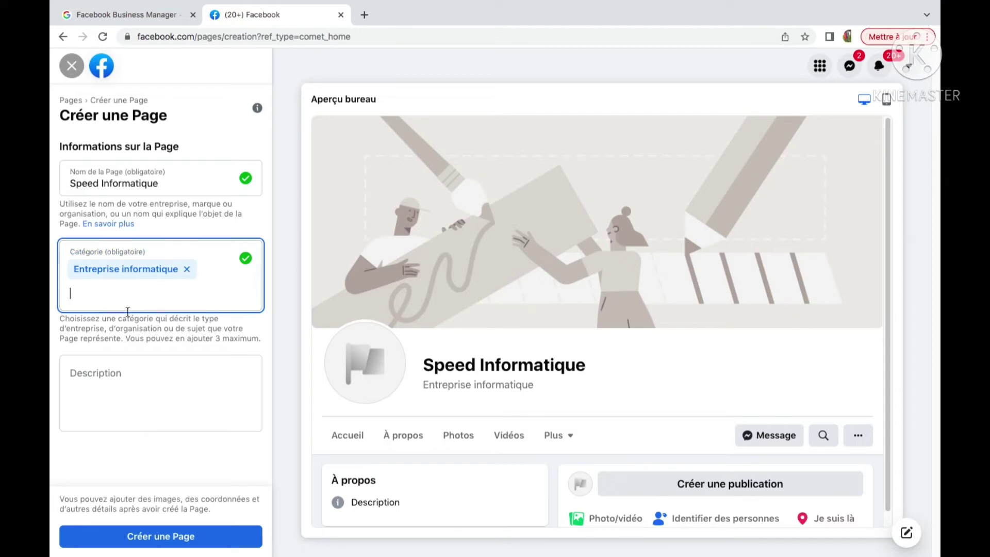
click(101, 301)
text(in)
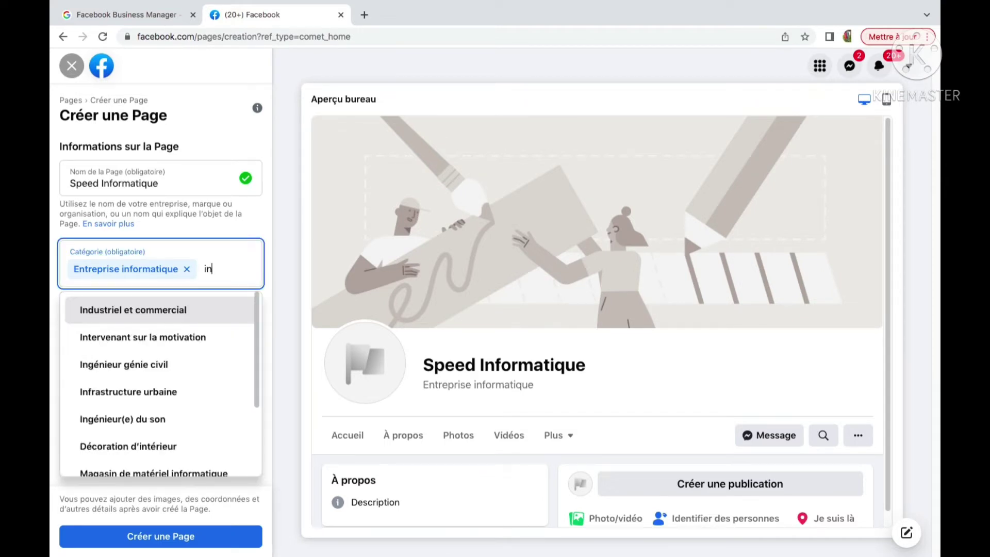
text(for)
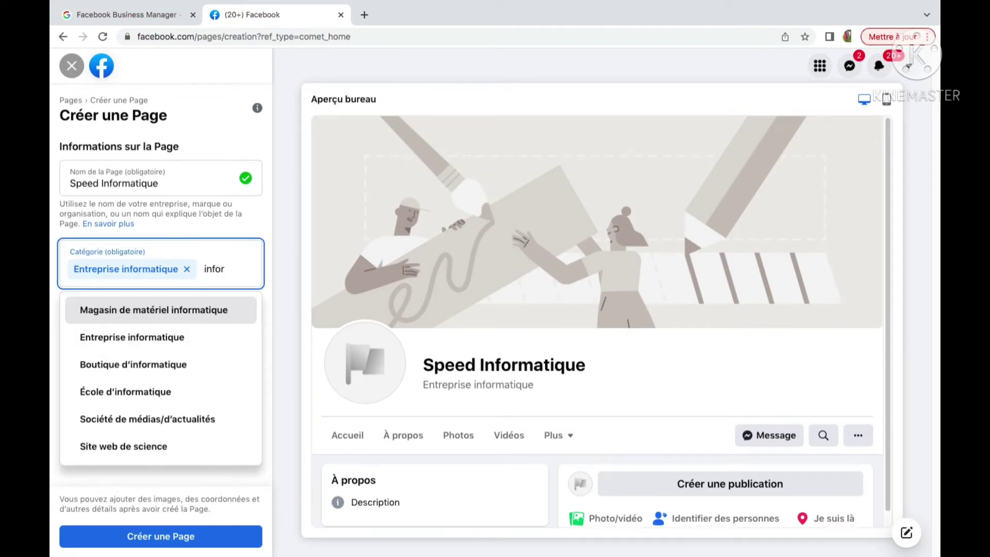
click(154, 311)
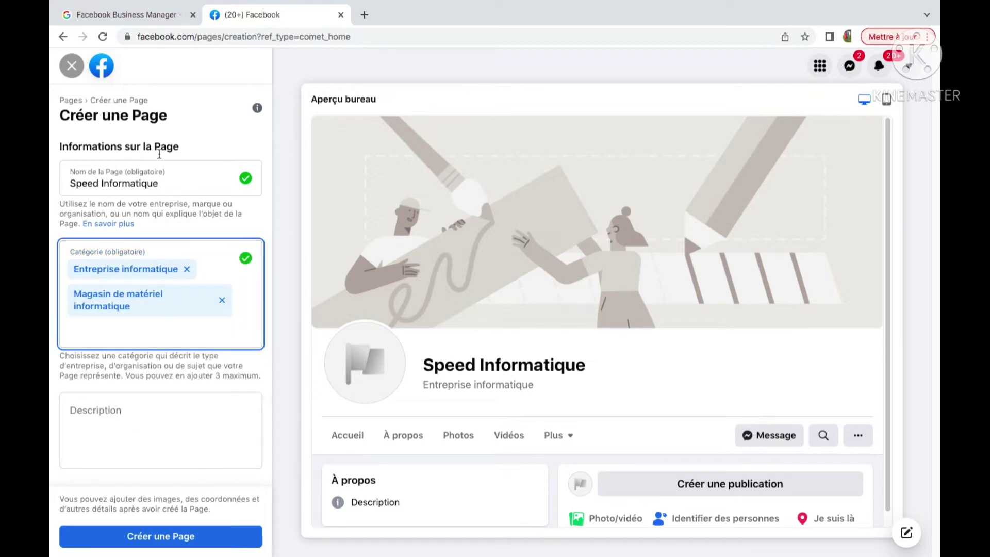
Step: Switch to Notes and copy the sentence describing Speed Informatique as a sales and delivery platform for computers, printers, ink and supplies
click(99, 408)
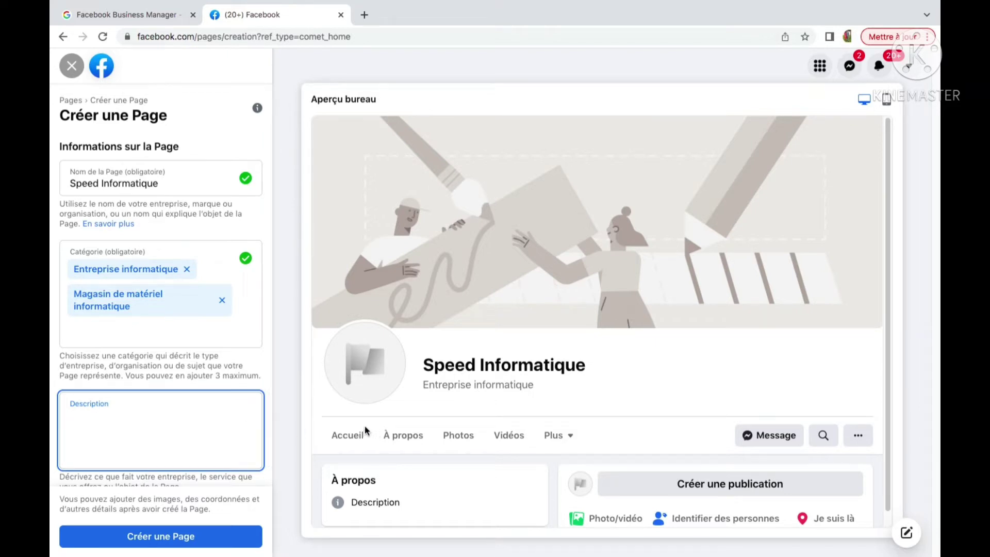
key(super+Tab)
key(super+Tab)
key(super+Tab)
key(super+Tab)
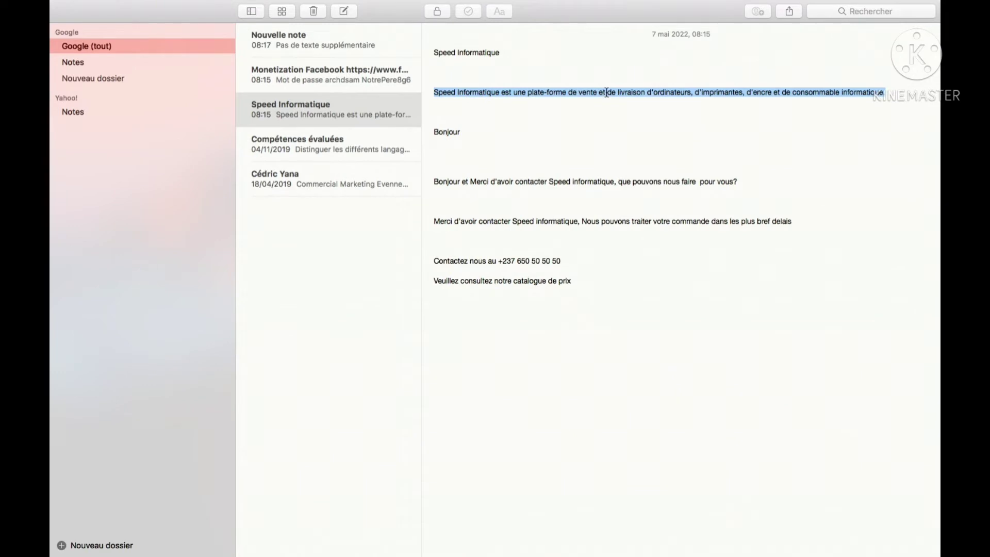
click(606, 93)
drag(884, 93, 435, 90)
key(super+c)
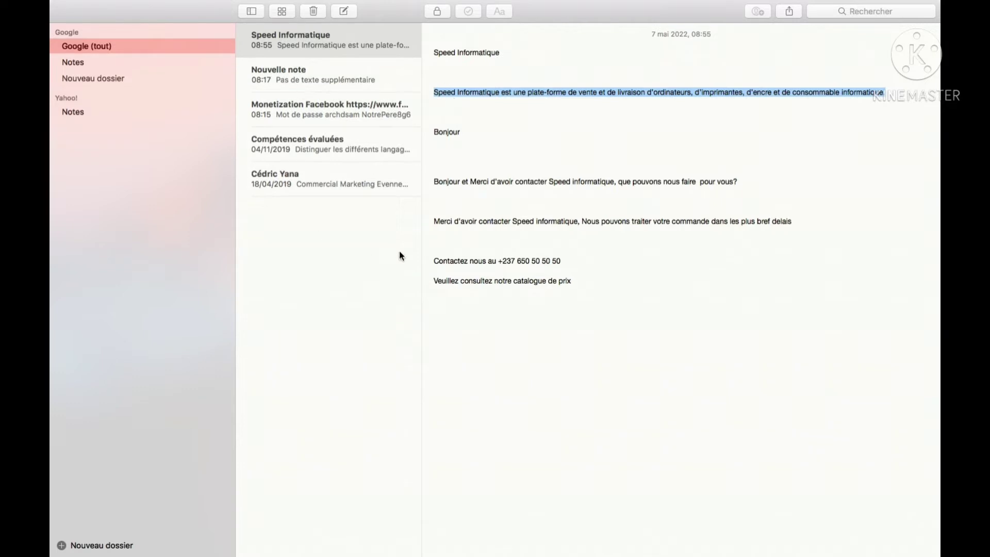
Step: Switch back to Chrome, paste the copied sentence as the Page's description and create the Page
key(super+Tab)
key(super+Tab)
key(super+Tab)
key(super+Tab)
key(super+Tab)
key(super+Tab)
key(super+Tab)
key(super+Tab)
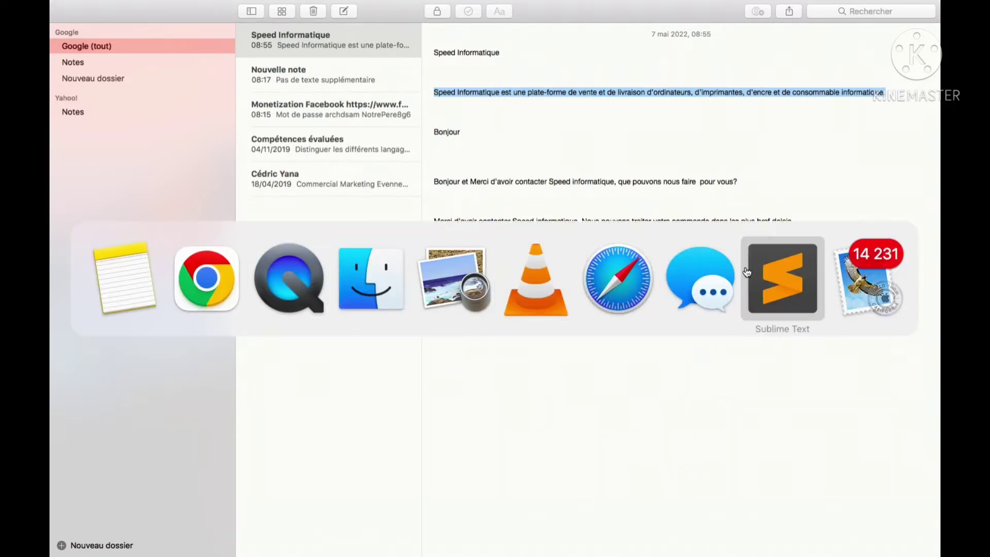
key(super+Tab)
key(super+Tab)
key(super+Tab)
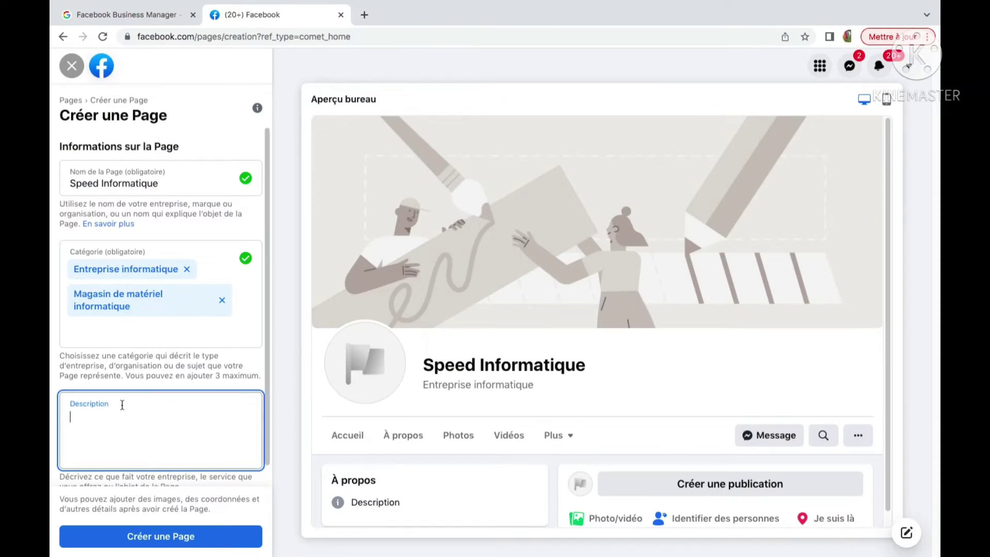
key(super+v)
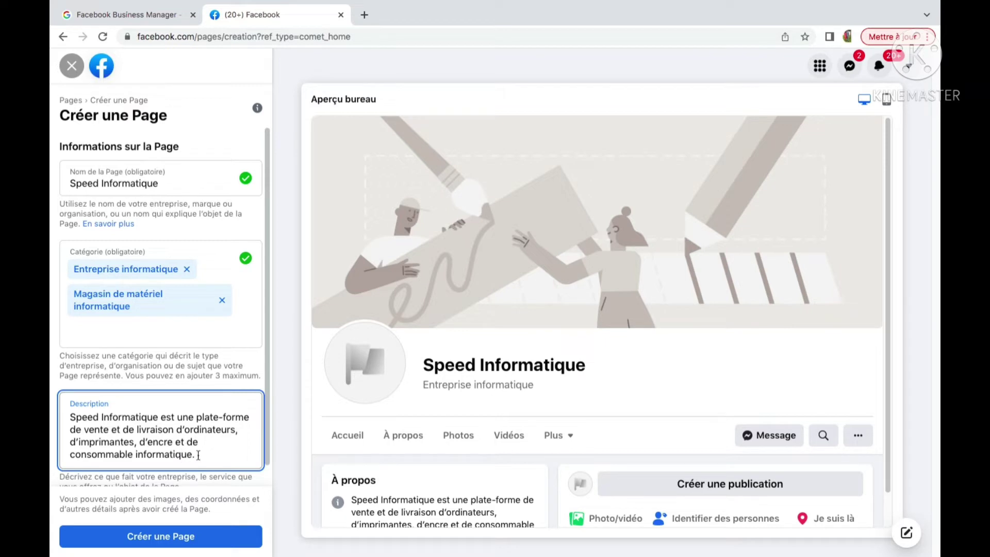
drag(265, 384, 267, 448)
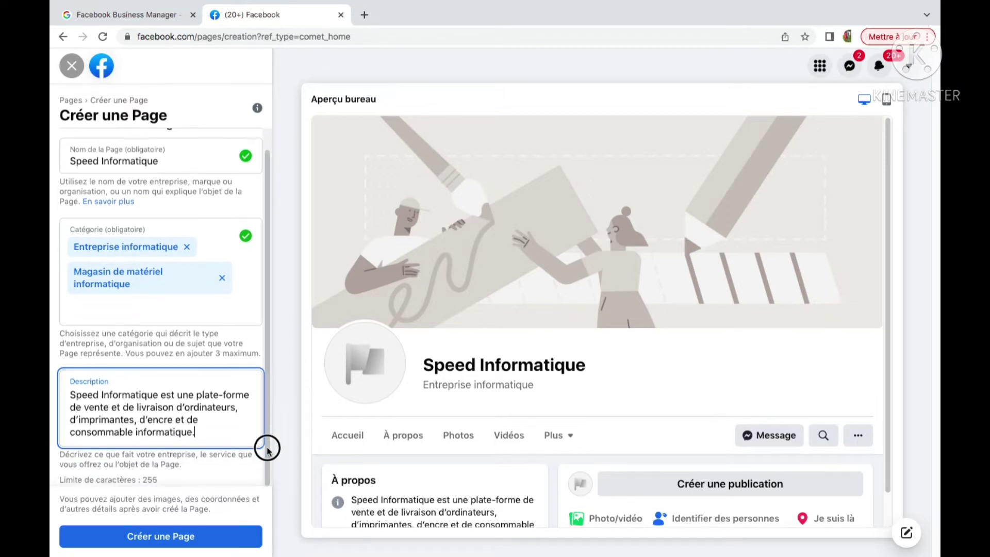
click(167, 537)
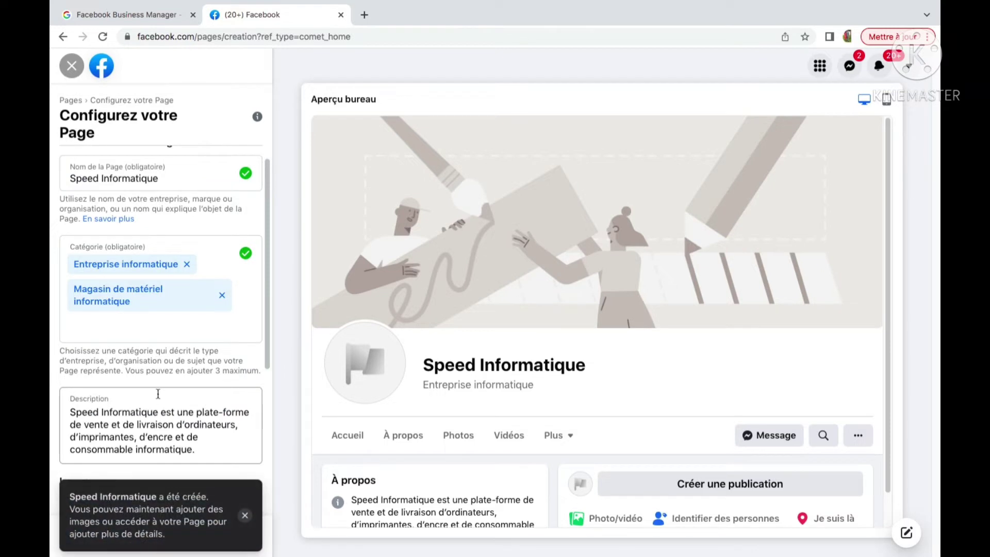
drag(265, 313, 257, 464)
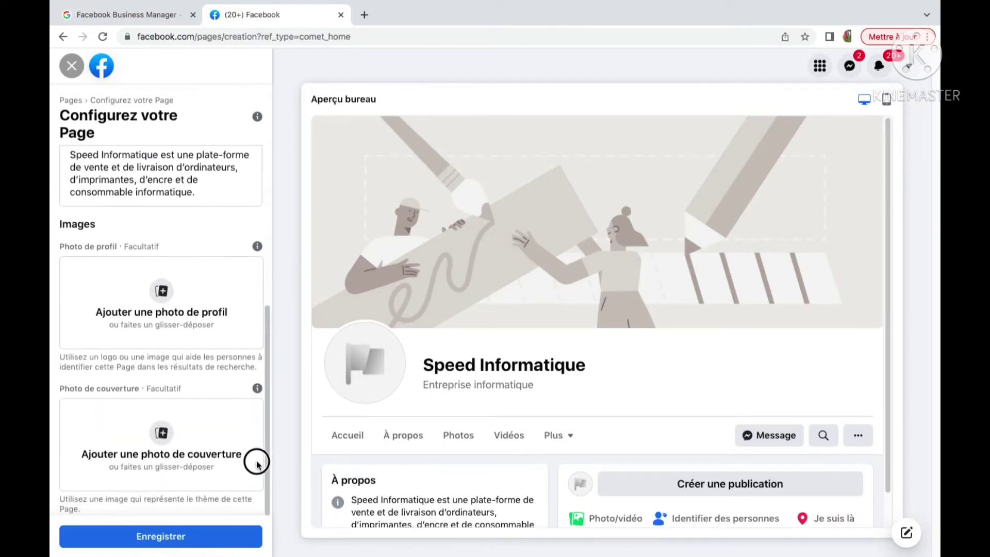
click(162, 292)
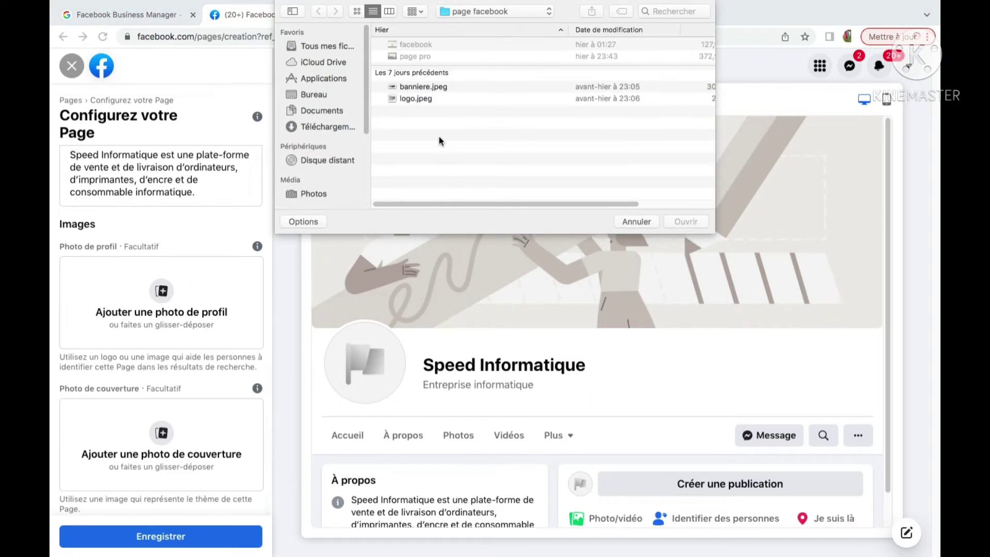
click(409, 98)
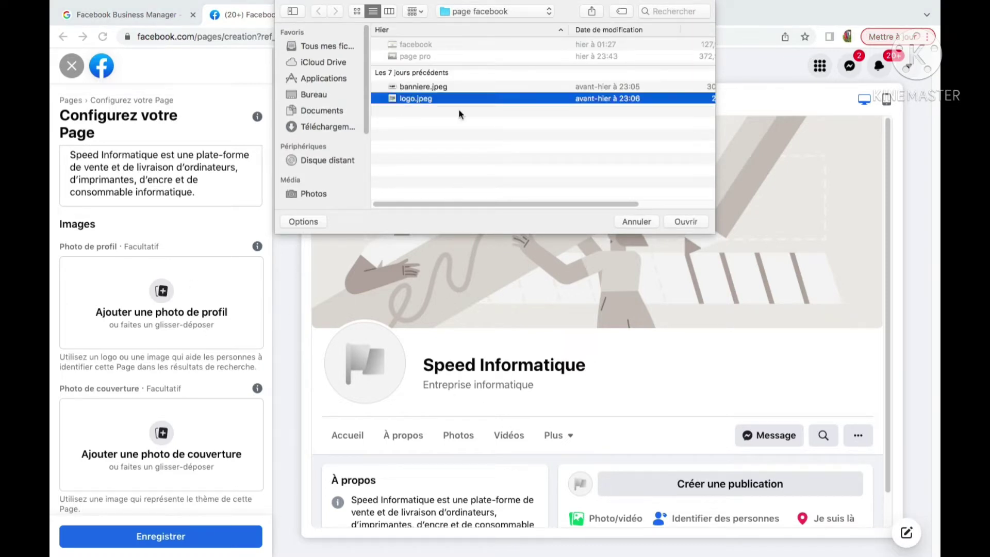
click(680, 225)
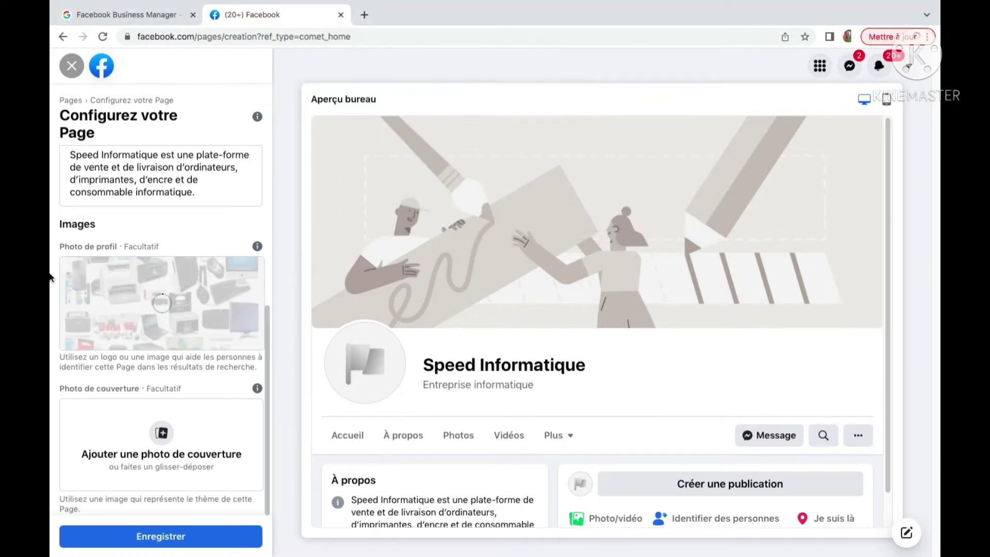
Step: Upload banniere.jpeg as the Page's cover photo and save the Page setup
click(163, 436)
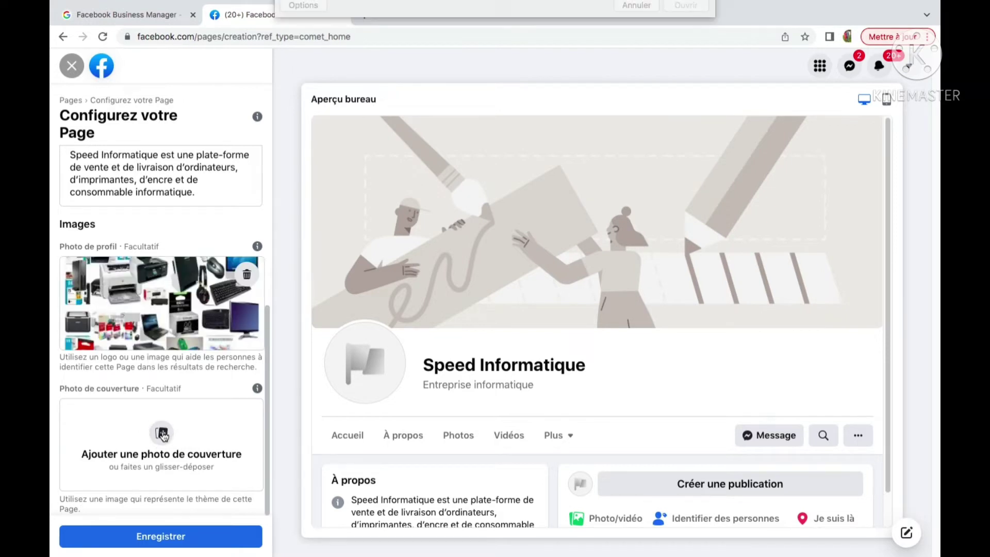
click(419, 87)
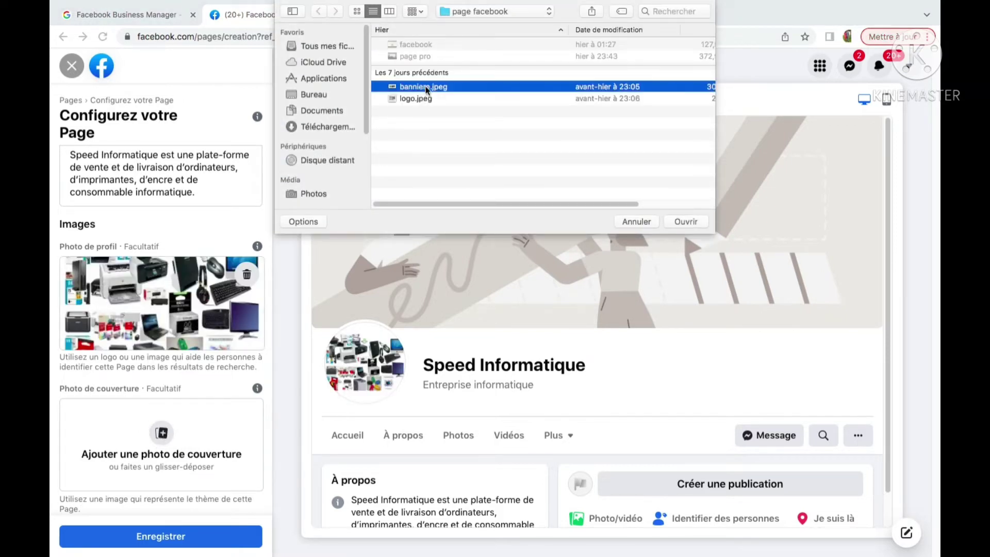
click(682, 223)
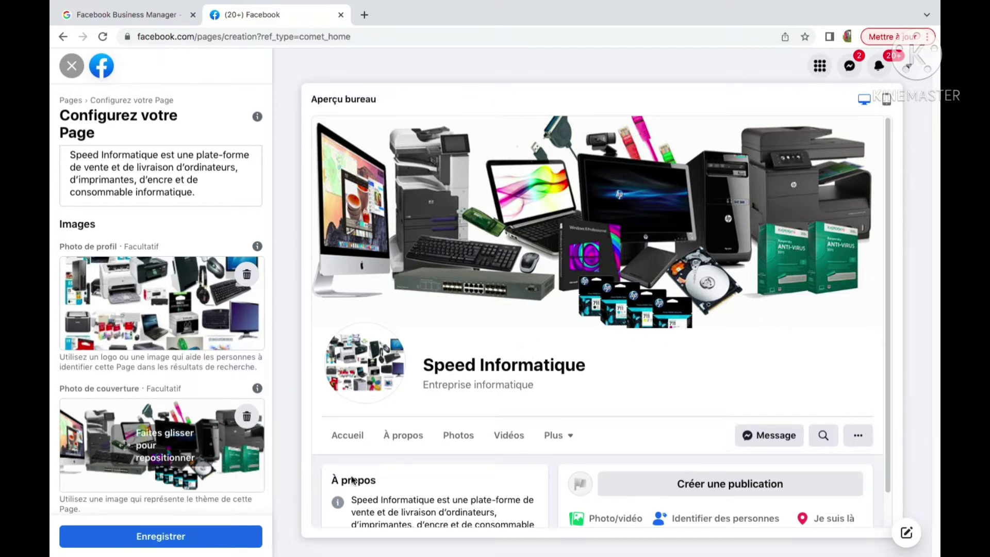
click(173, 539)
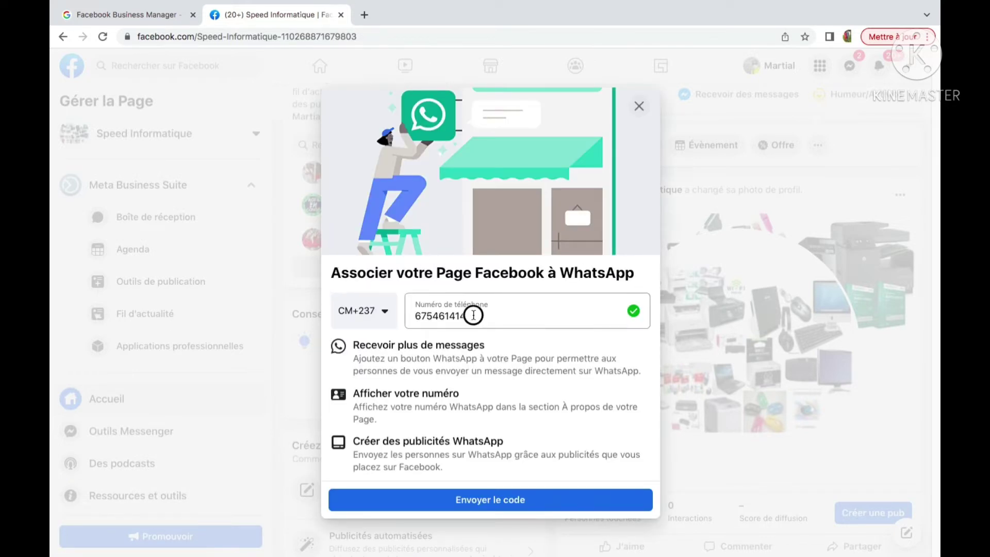
click(473, 315)
key(BackSpace)
key(BackSpace)
key(BackSpace)
key(BackSpace)
key(BackSpace)
key(BackSpace)
key(BackSpace)
key(BackSpace)
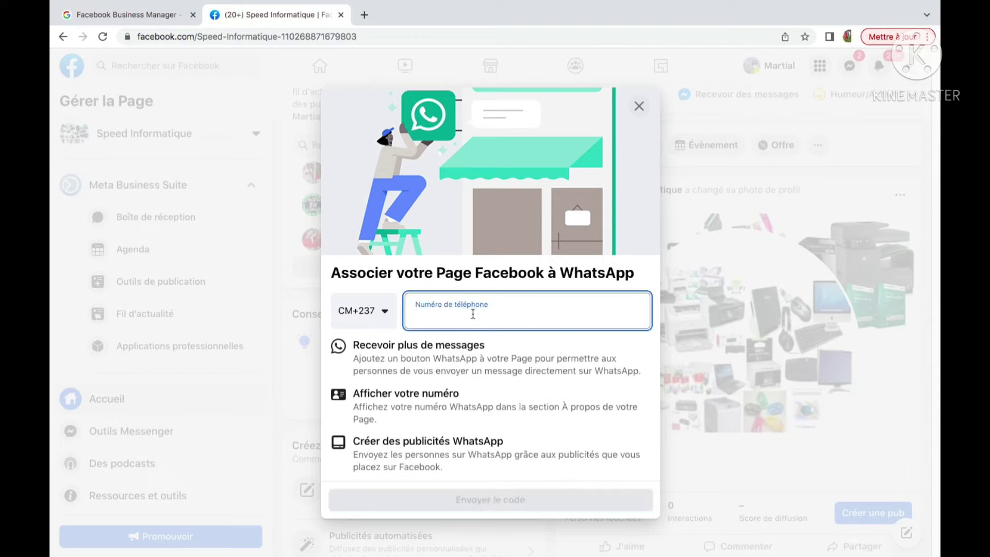
drag(332, 274, 634, 279)
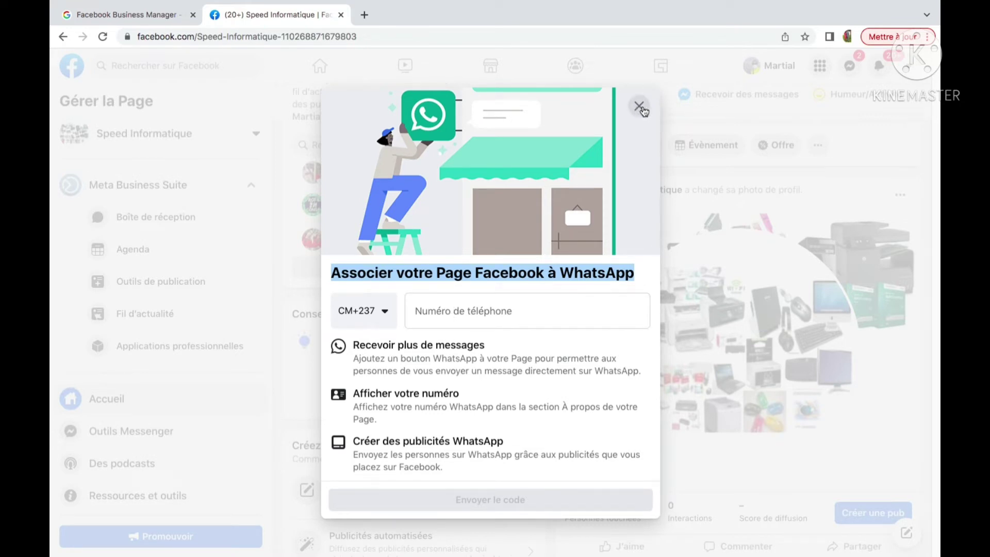
click(545, 307)
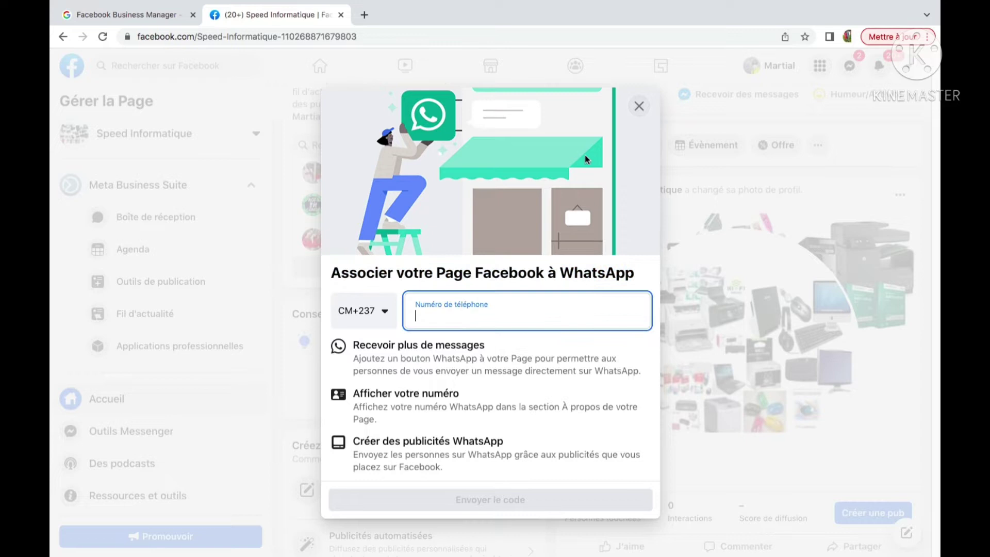
Step: Quit the WhatsApp association without linking a phone number to the Page
click(639, 106)
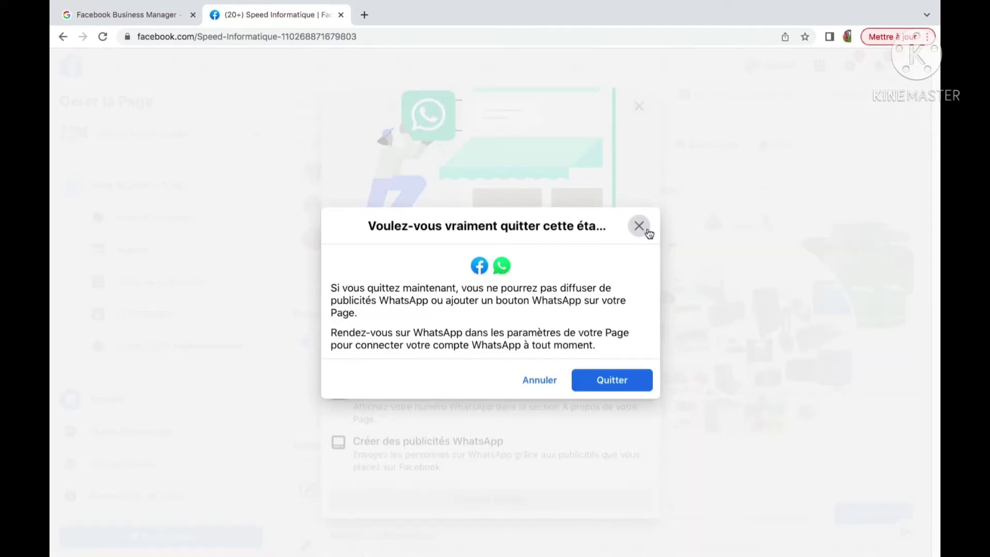
click(607, 381)
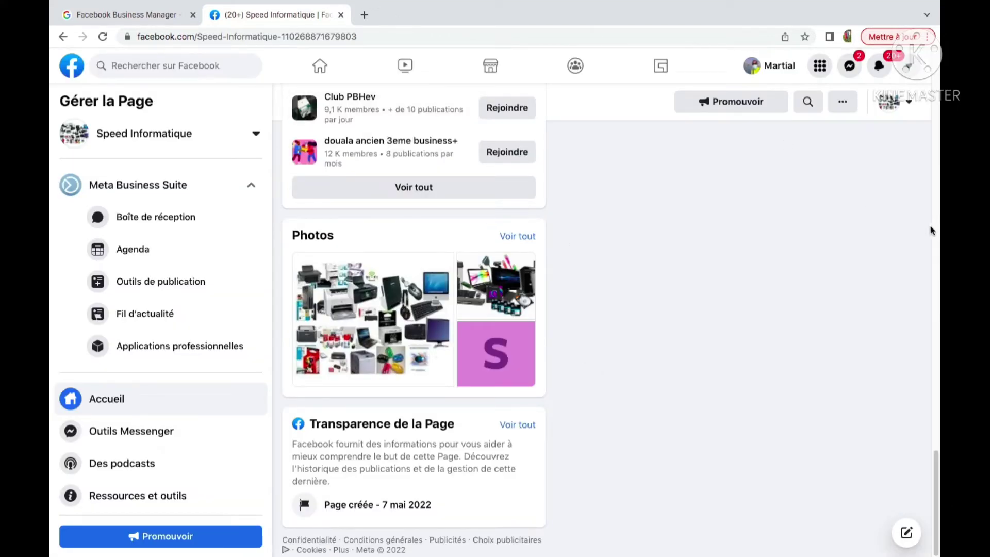
Step: Open the Page's template and tab settings and apply the Services template in place of Standard
drag(936, 471, 934, 59)
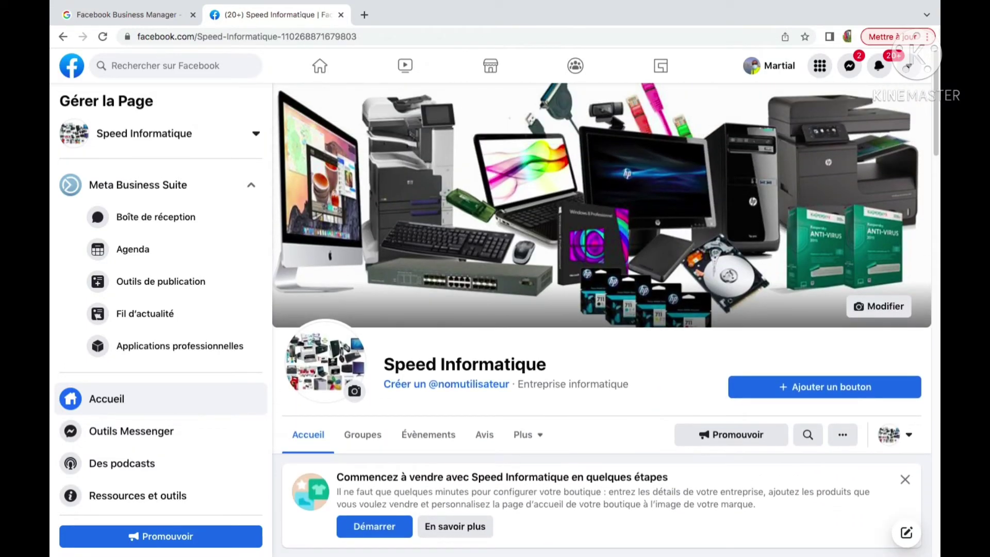
click(526, 434)
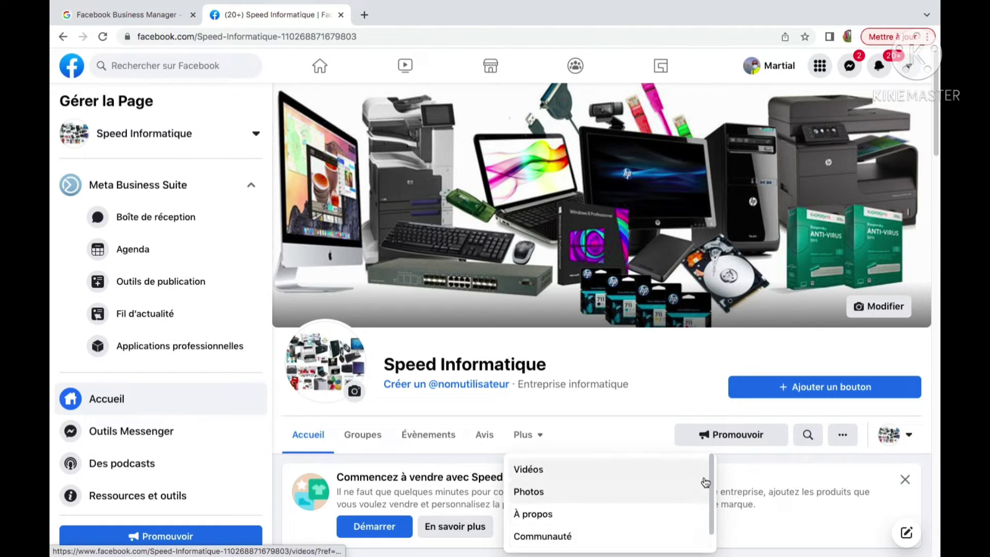
drag(709, 473, 711, 493)
click(567, 537)
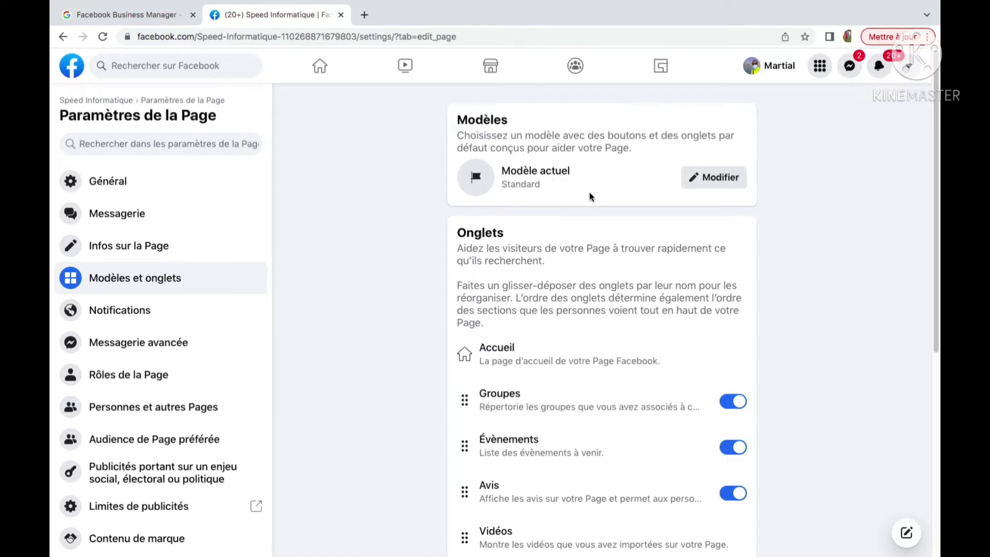
click(719, 178)
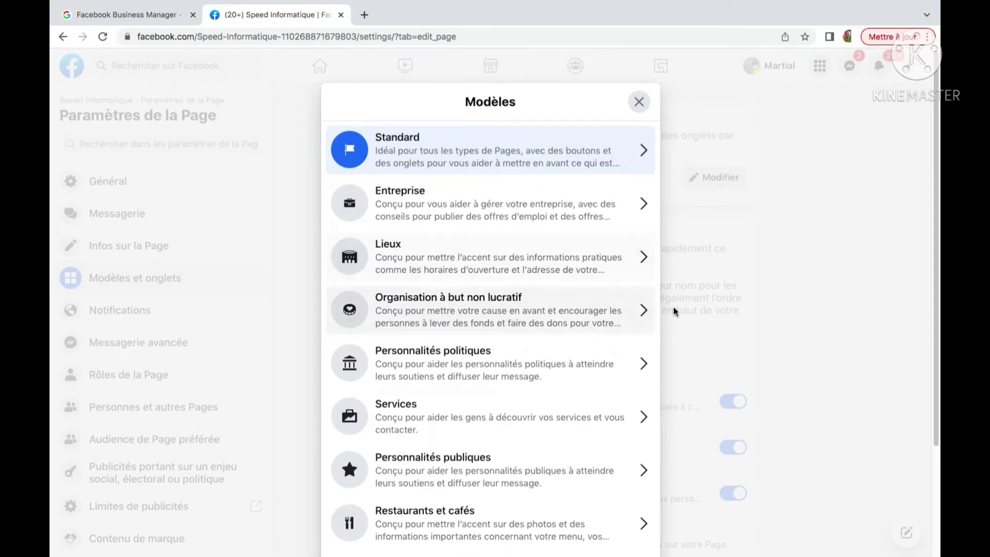
click(412, 415)
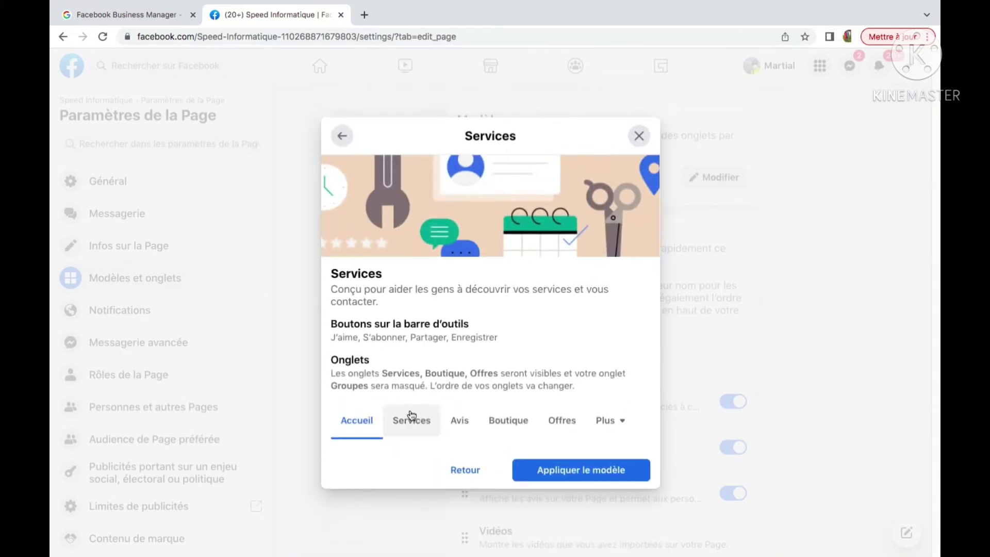
click(585, 472)
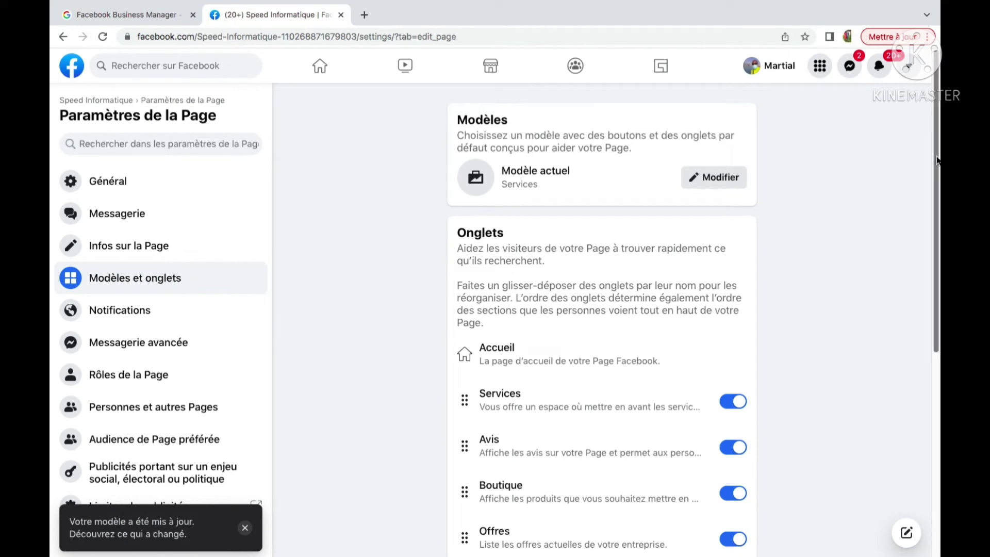
Step: Move the Boutique tab directly below Accueil and turn off the Offres and Évènements tabs
scroll(835, 287, down, 4)
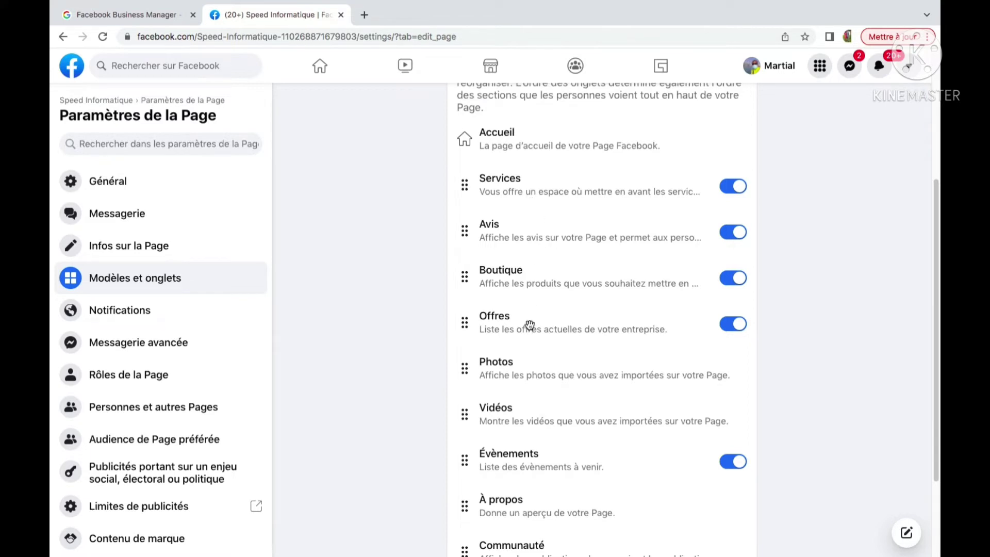
drag(522, 275, 526, 194)
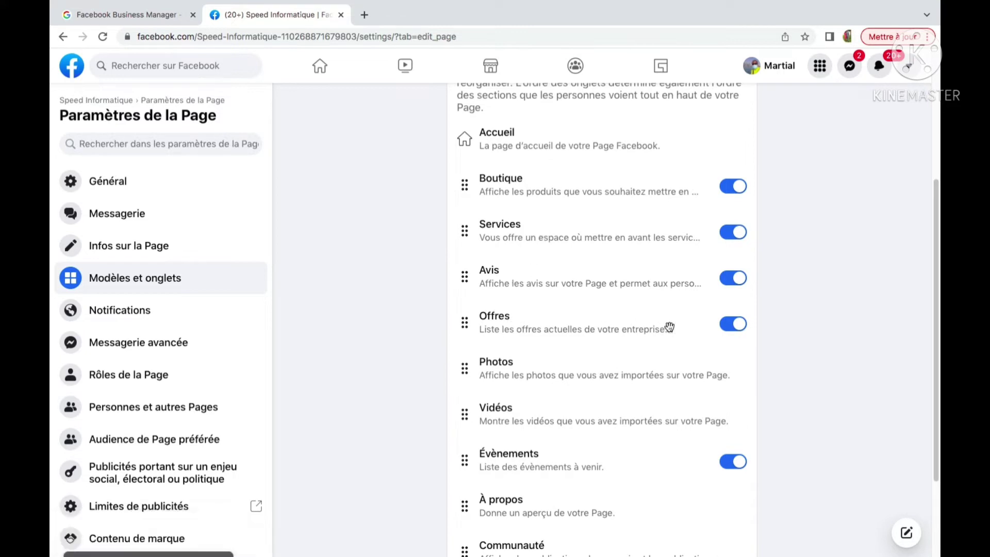
click(732, 326)
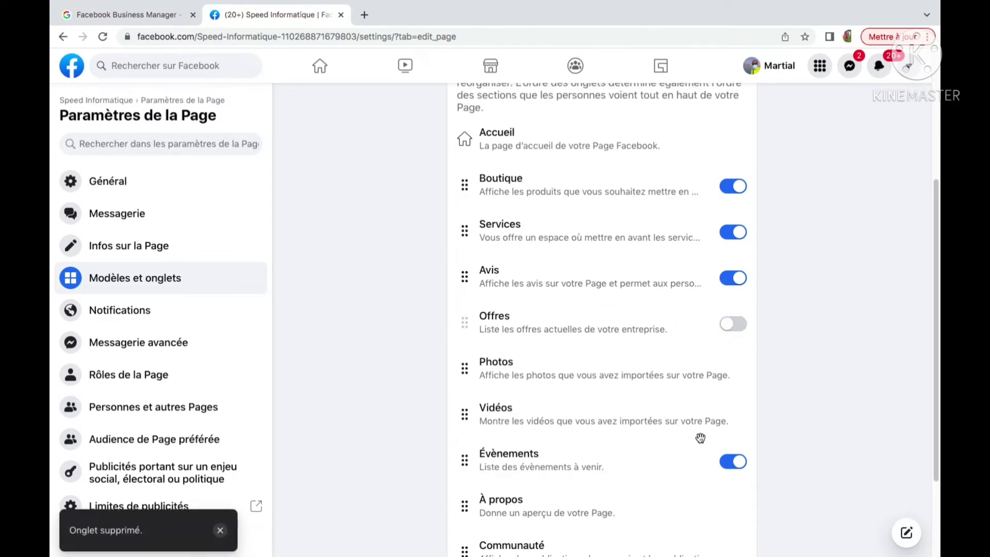
click(734, 462)
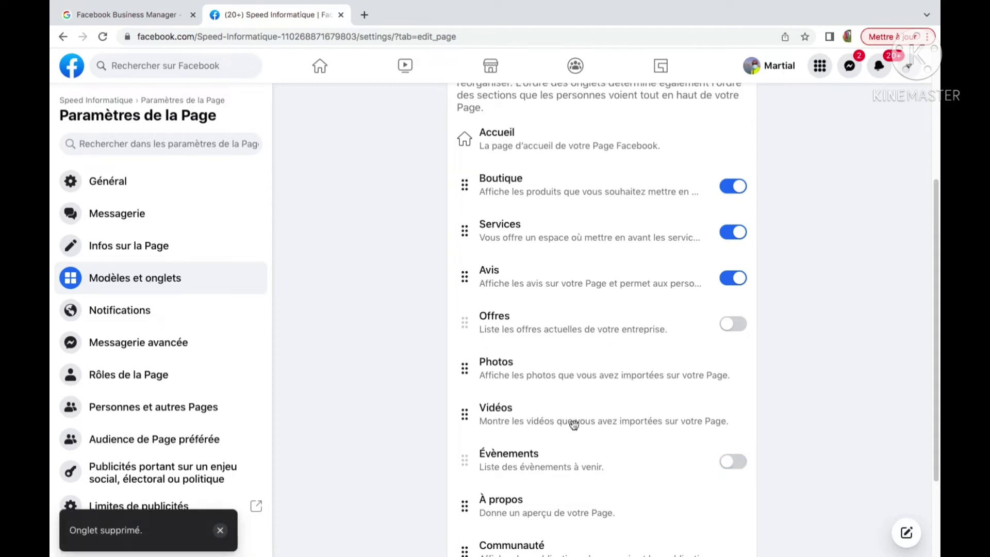
Step: Move the À propos tab to the very end of the tab list, after En direct
drag(937, 425, 934, 500)
drag(548, 389, 573, 527)
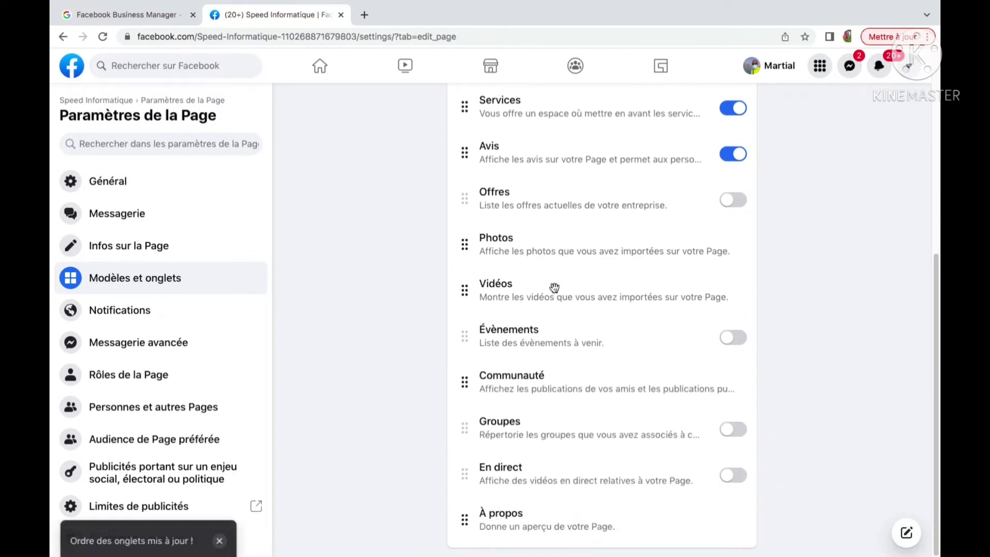
drag(936, 322, 934, 138)
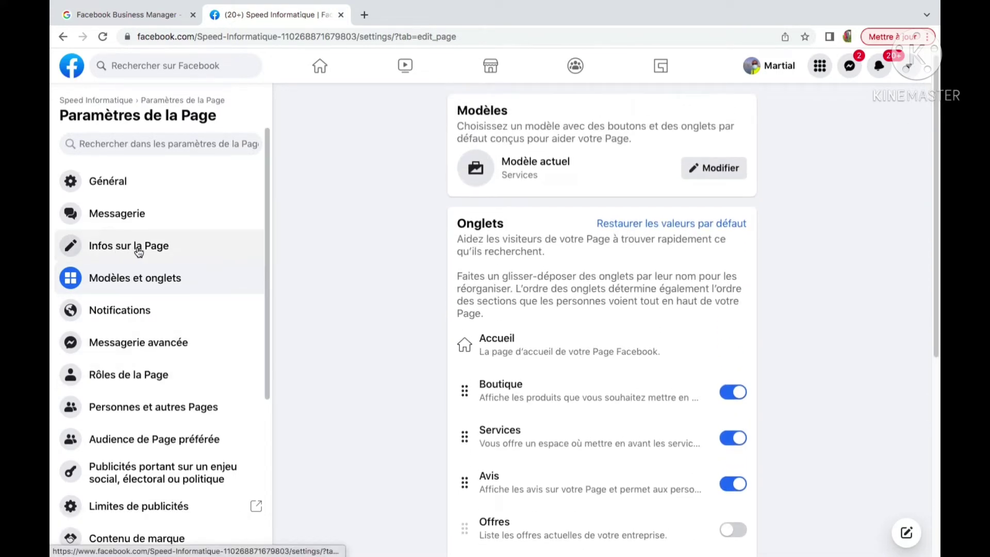
Step: Open the Page information settings and examine the contact fields for phone number, country code, WhatsApp number, e-mail address and website
click(121, 249)
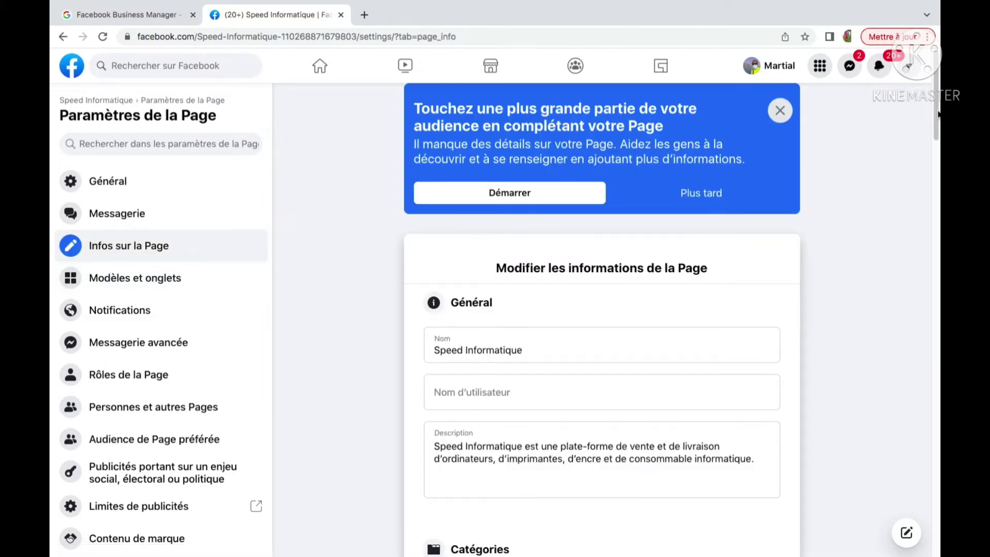
drag(937, 113, 935, 231)
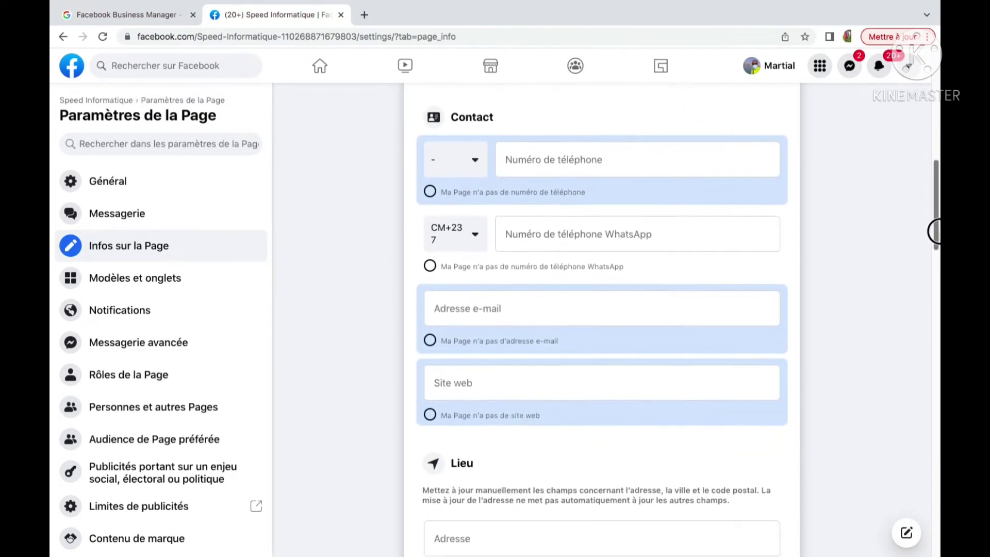
click(556, 151)
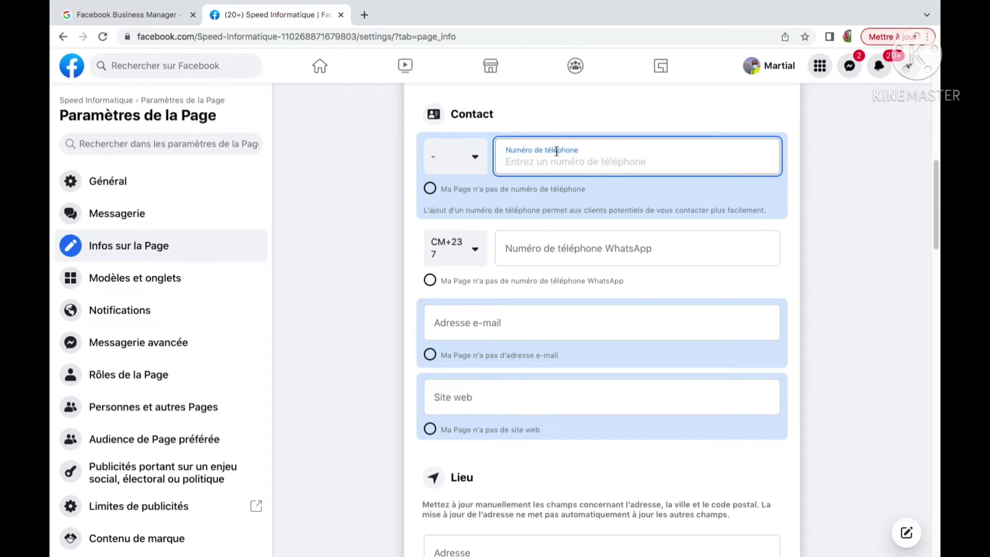
click(475, 158)
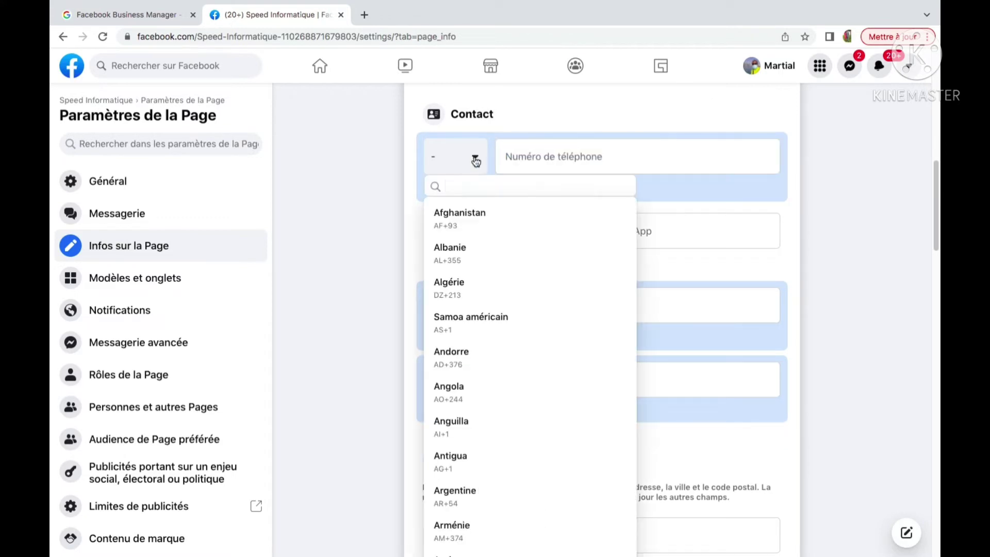
click(474, 159)
click(551, 232)
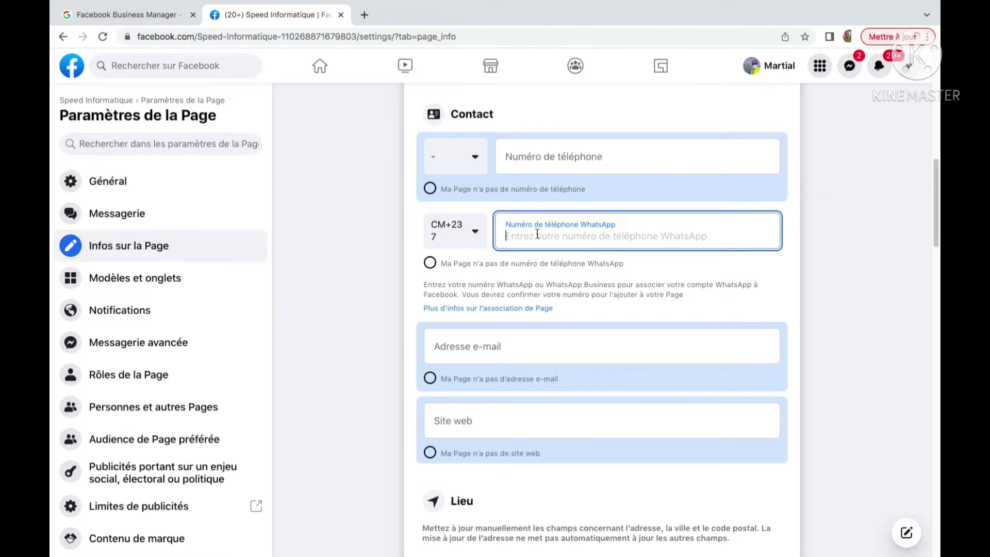
drag(932, 181, 936, 210)
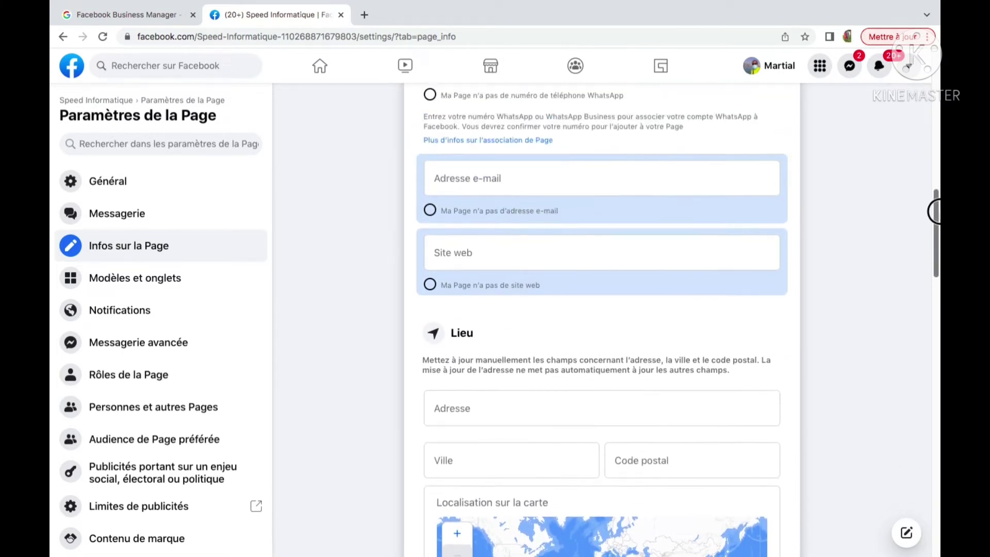
click(492, 177)
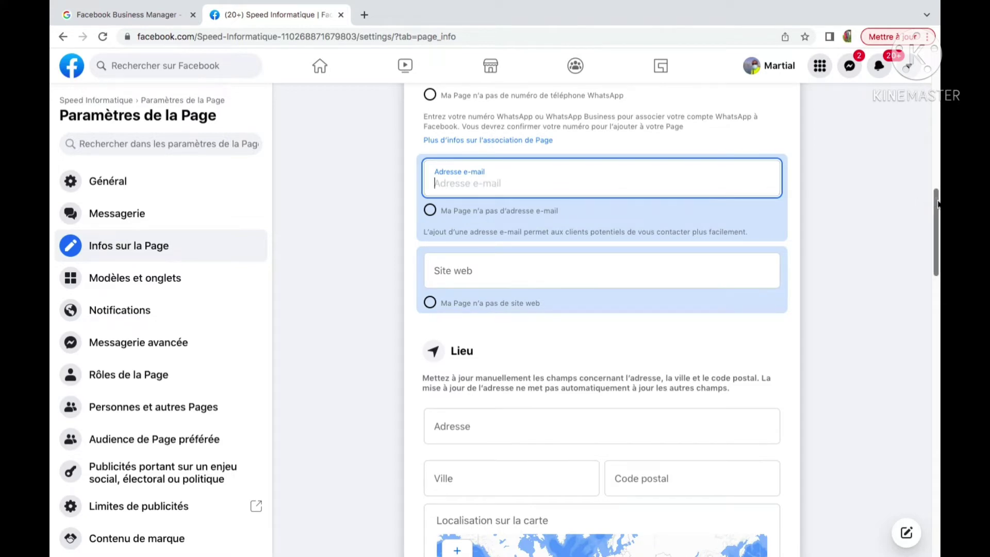
scroll(937, 204, down, 1)
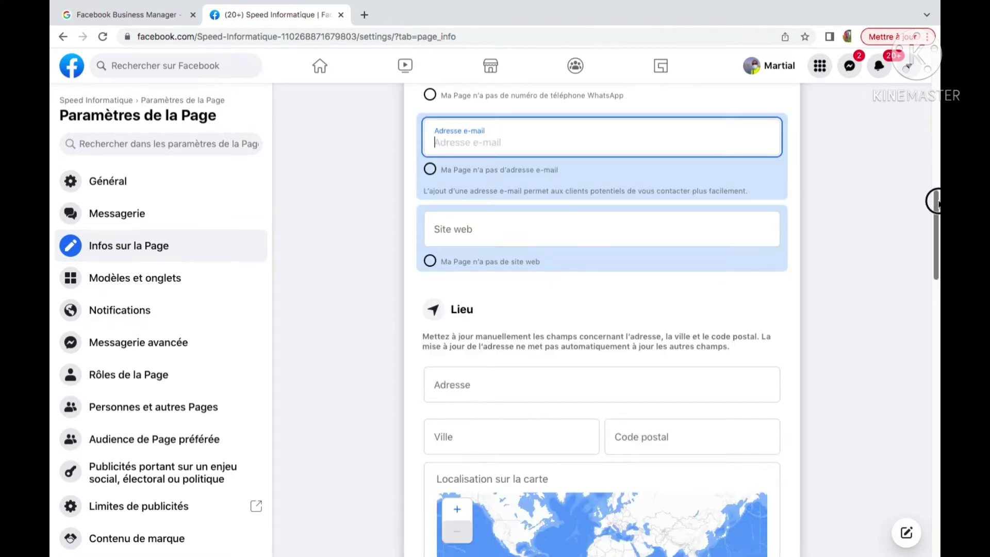
scroll(934, 202, up, 1)
click(481, 268)
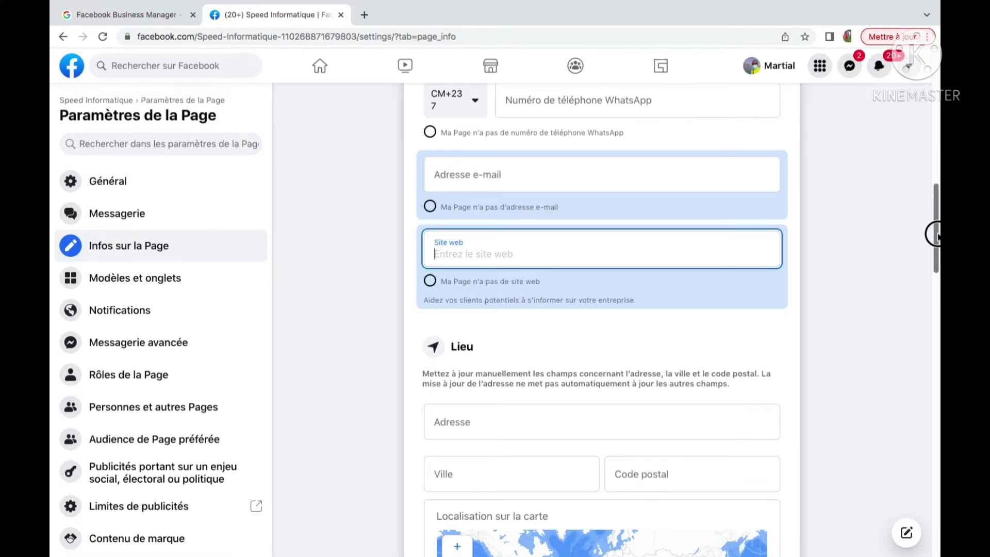
Step: Examine the location section with its map zoomed in on Africa, plus the service area, opening hours and privacy policy fields
drag(933, 235, 934, 276)
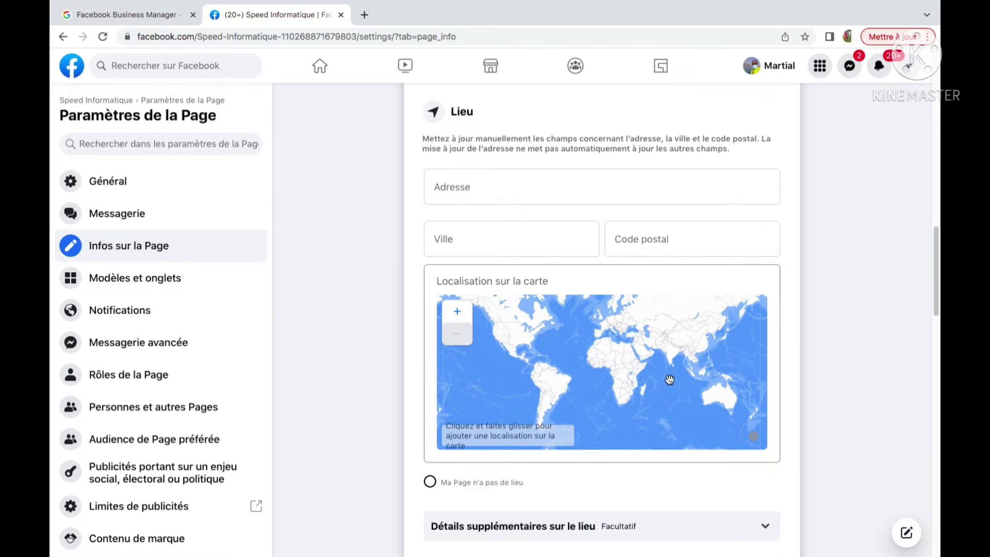
drag(937, 261, 937, 289)
click(457, 163)
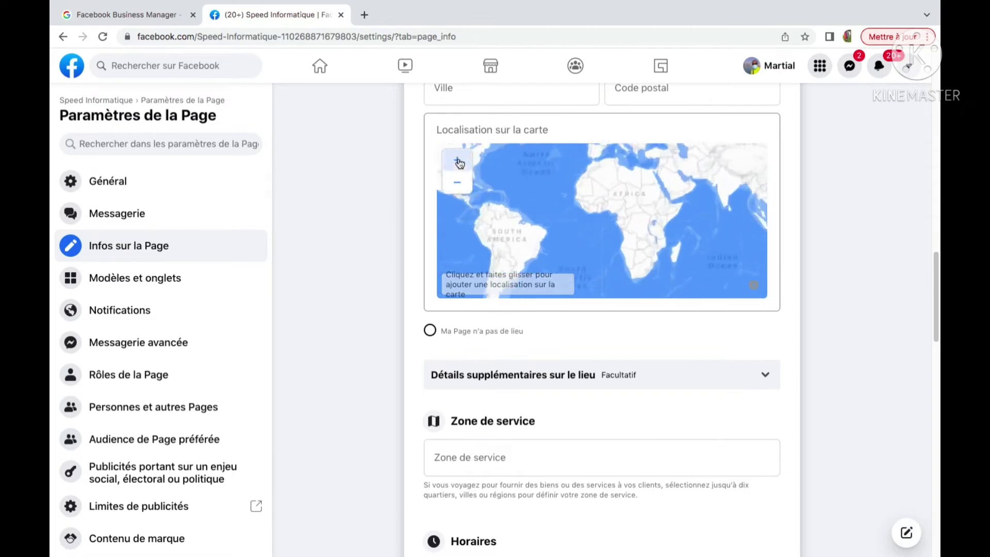
drag(682, 188, 632, 257)
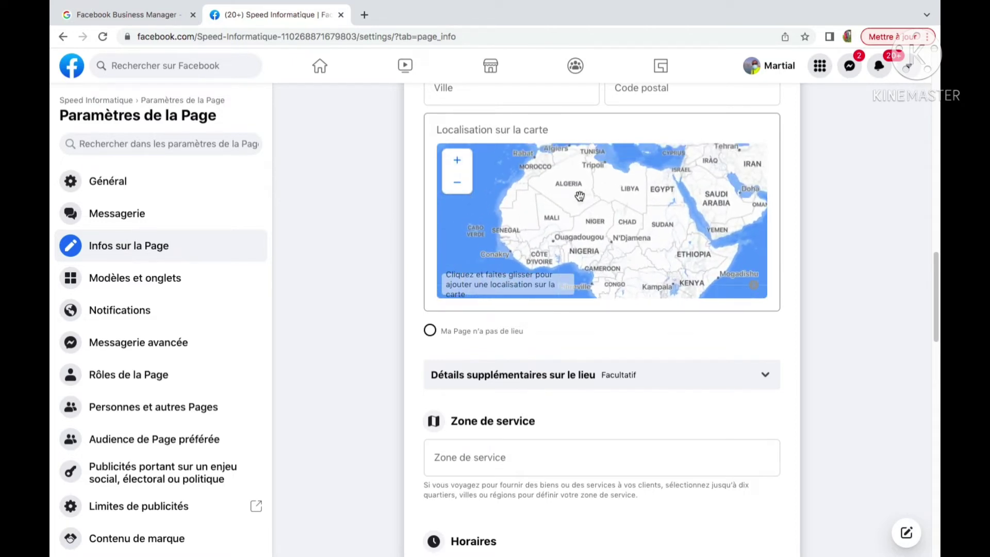
click(457, 161)
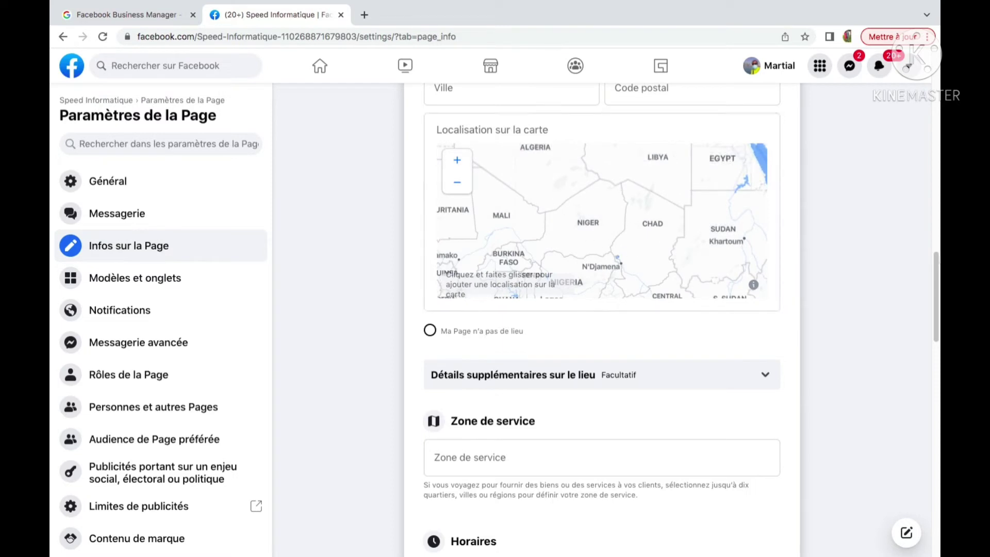
drag(934, 270, 934, 326)
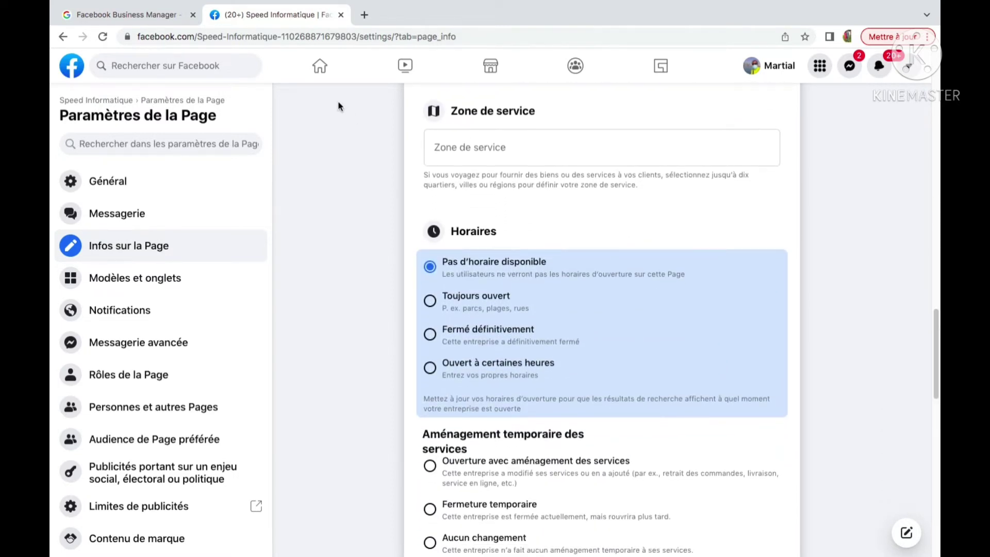
click(496, 149)
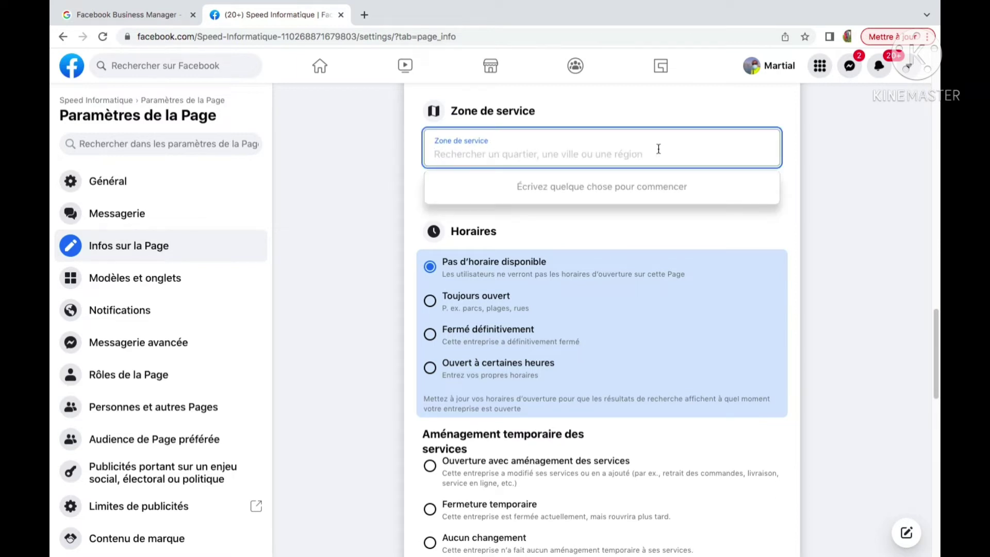
drag(933, 320, 934, 406)
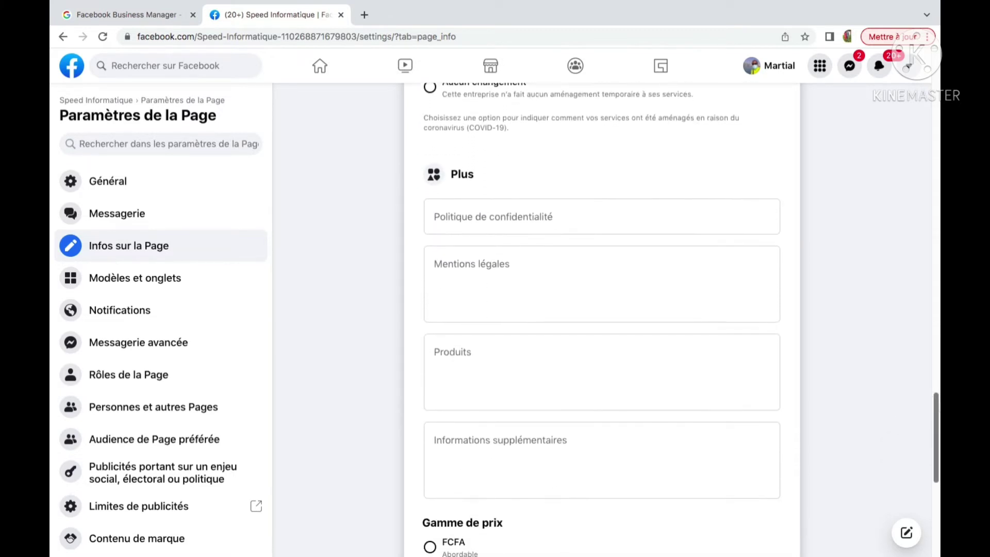
click(485, 225)
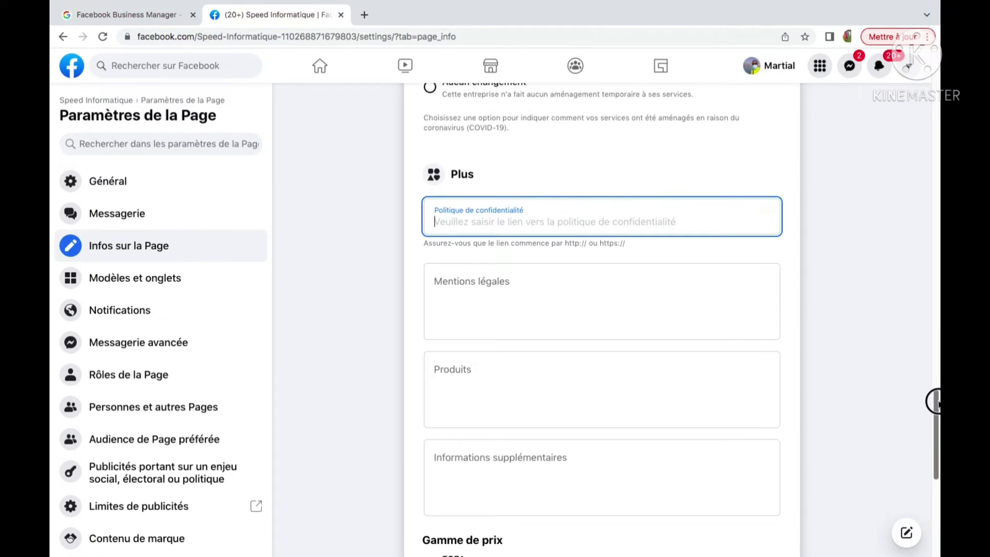
Step: Fill in the Produits field with Ordinateurs, imprimantes, encres and consommables informatiques, one per line
scroll(934, 403, down, 5)
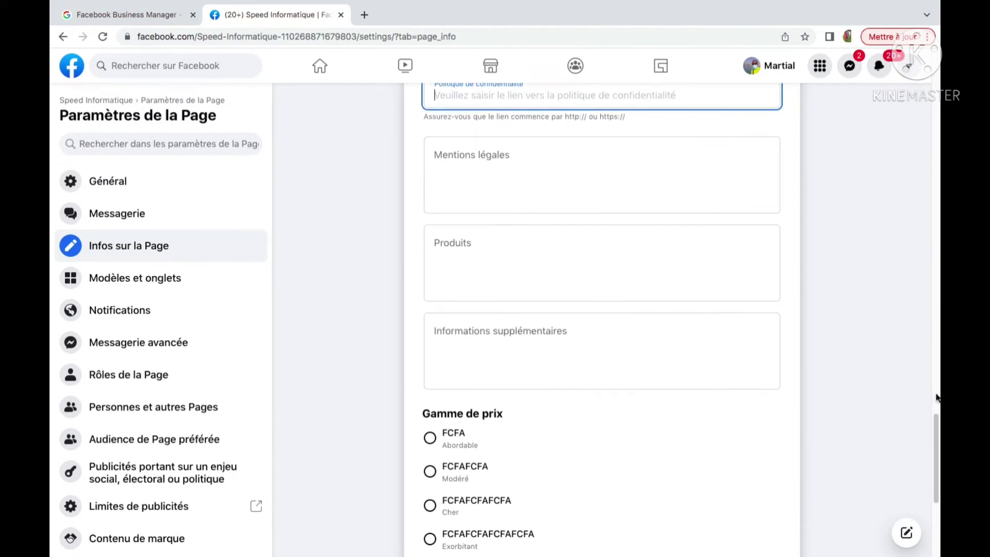
scroll(936, 413, down, 3)
click(446, 162)
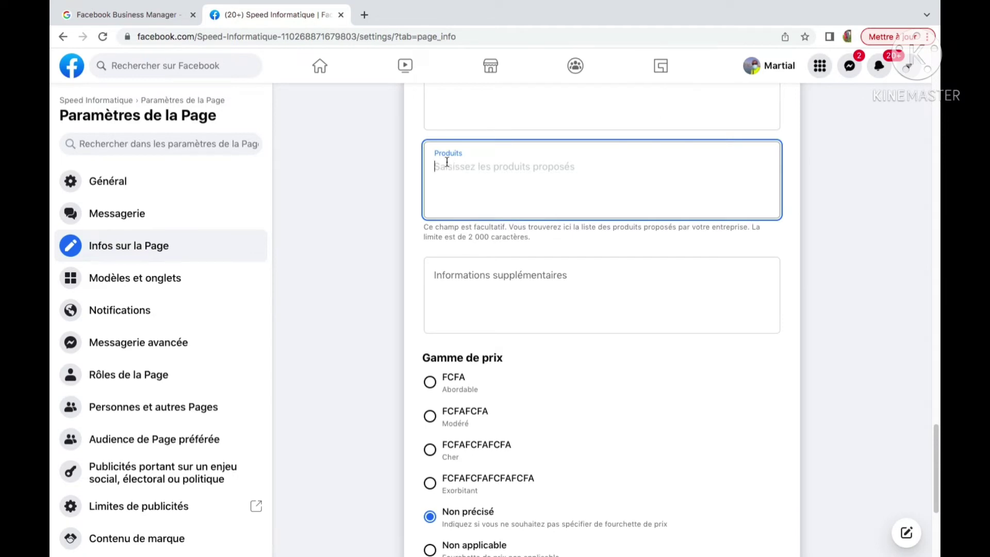
text(Ordinateurs)
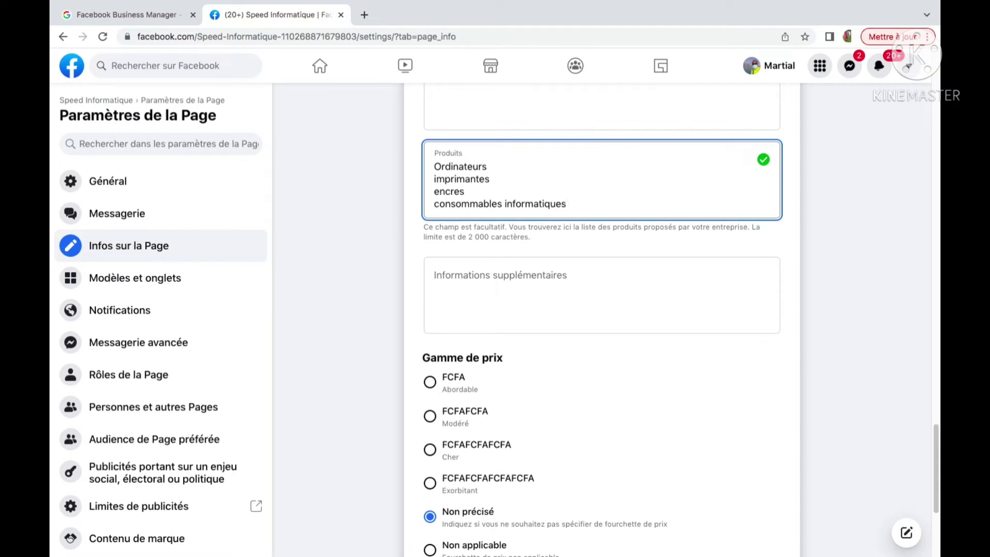
Step: Leave the Informations supplémentaires field empty and set the Gamme de prix to FCFA (Abordable)
click(536, 281)
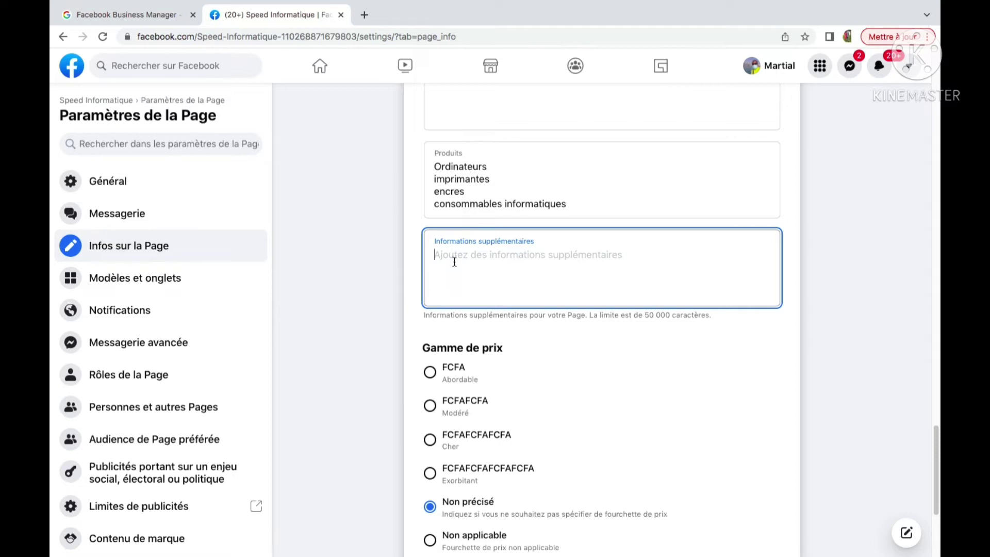
click(592, 268)
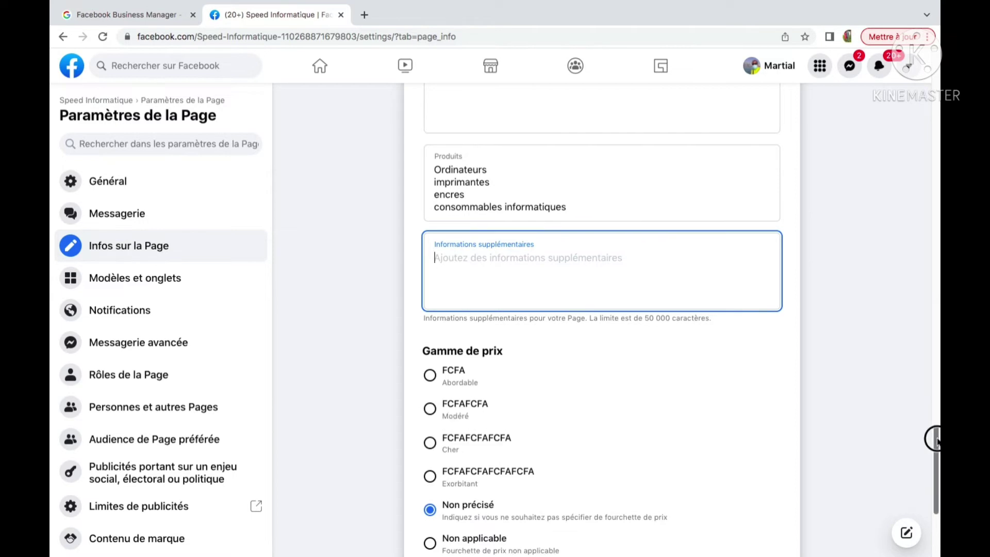
drag(934, 439, 934, 470)
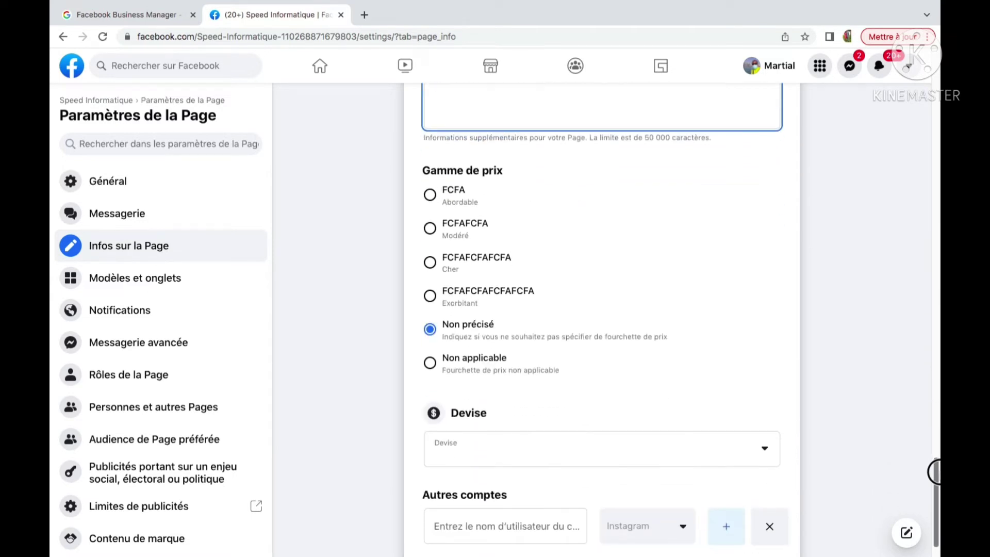
click(431, 196)
click(430, 178)
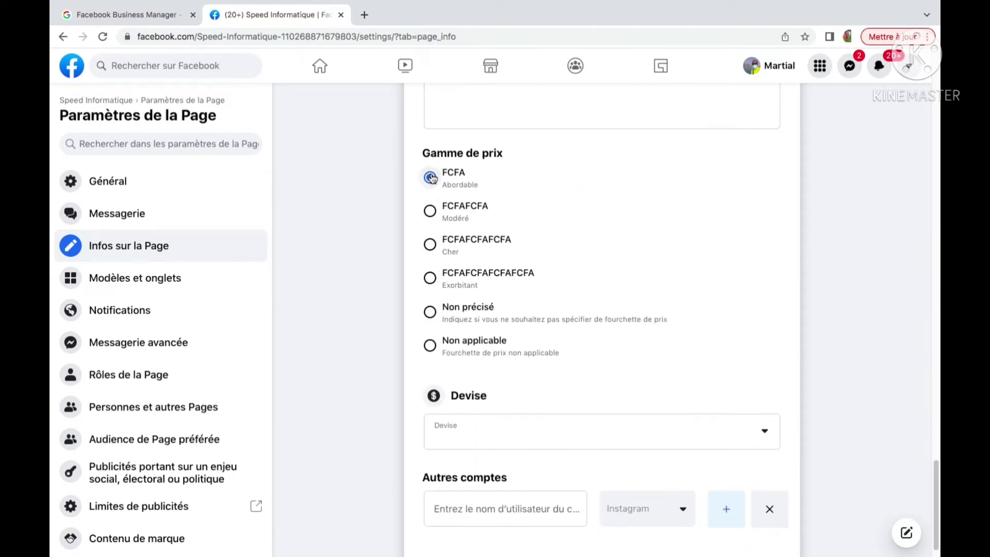
scroll(934, 516, down, 1)
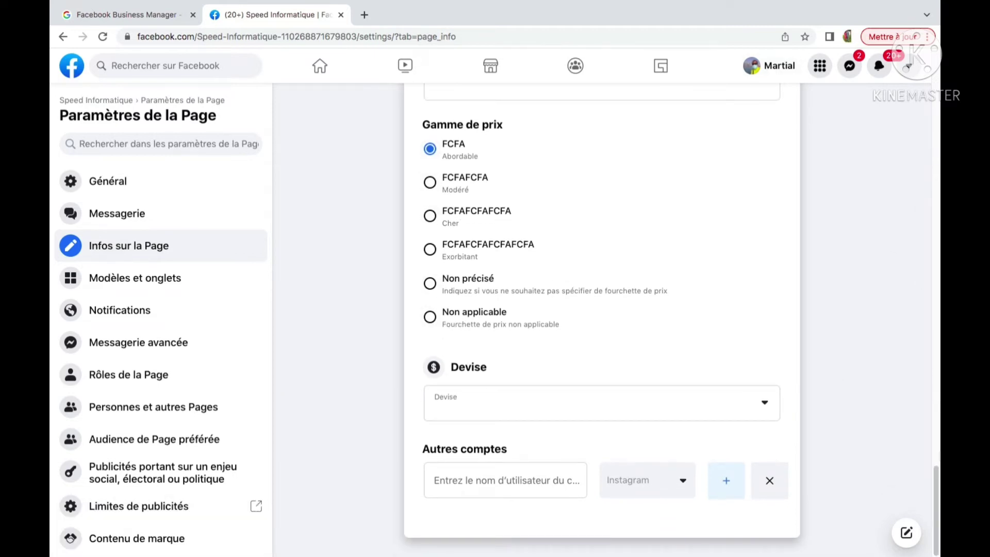
Step: View the Général settings and open the automatic responses from the general section of the Messagerie settings
drag(936, 477, 934, 44)
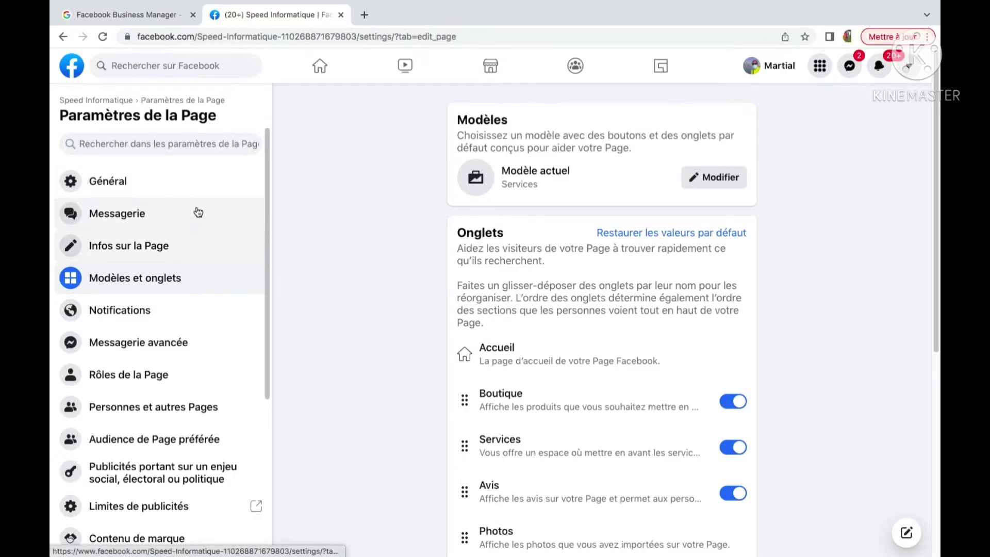
click(124, 192)
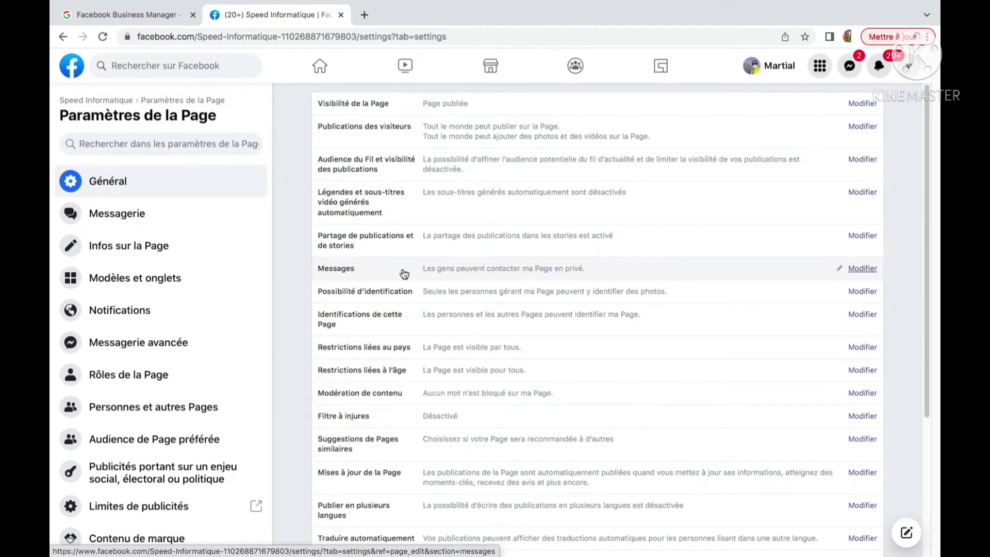
click(128, 219)
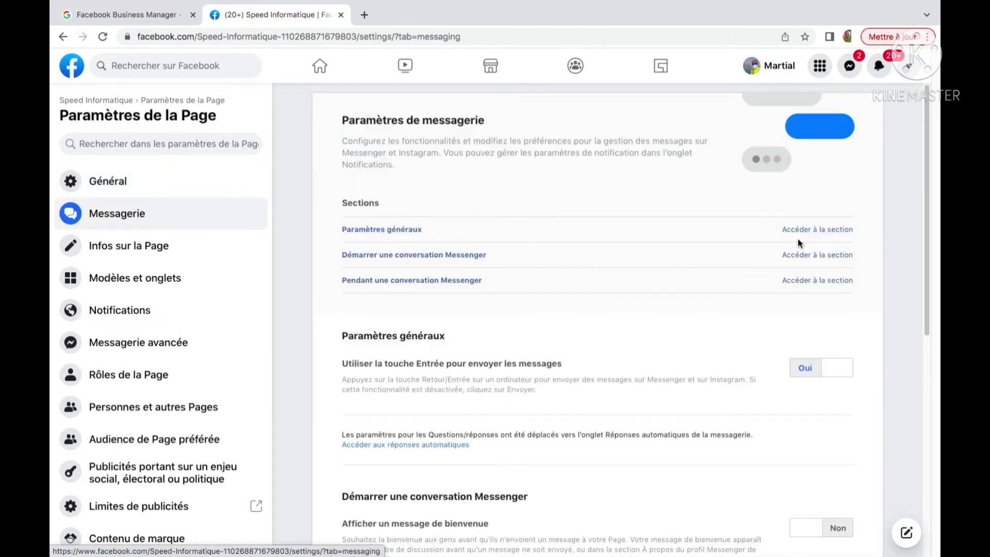
click(821, 230)
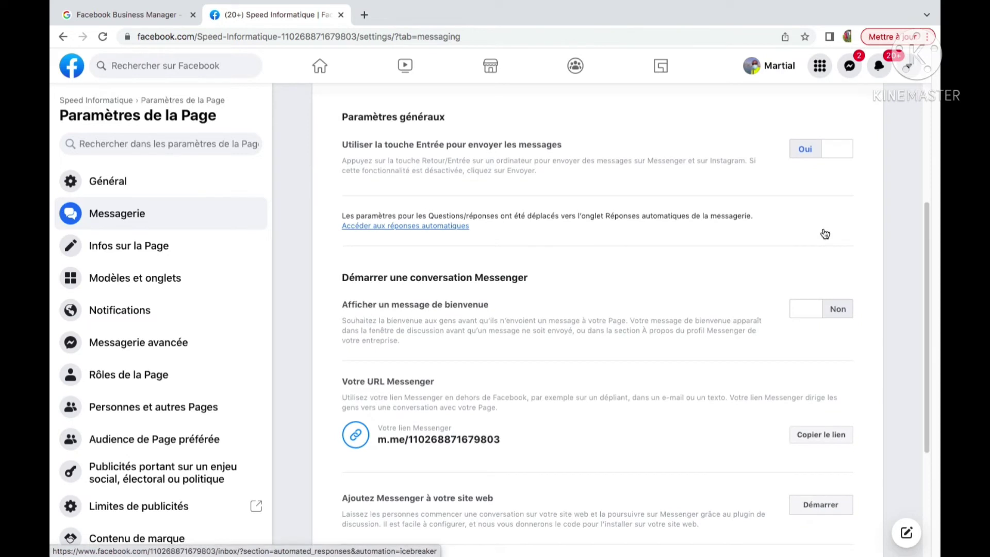
click(394, 228)
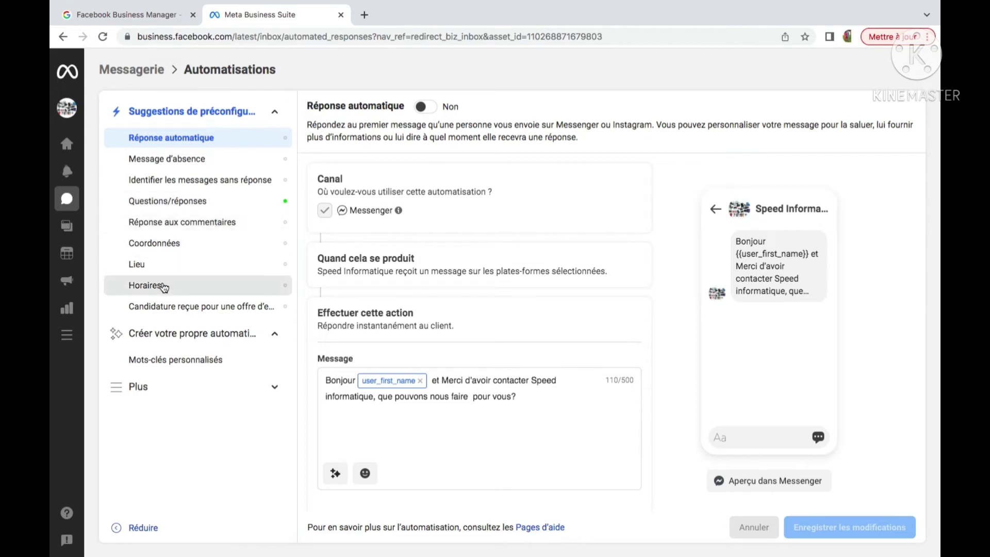
Step: Turn on the Réponse automatique and remove the first-name placeholder from its message
click(424, 108)
click(327, 382)
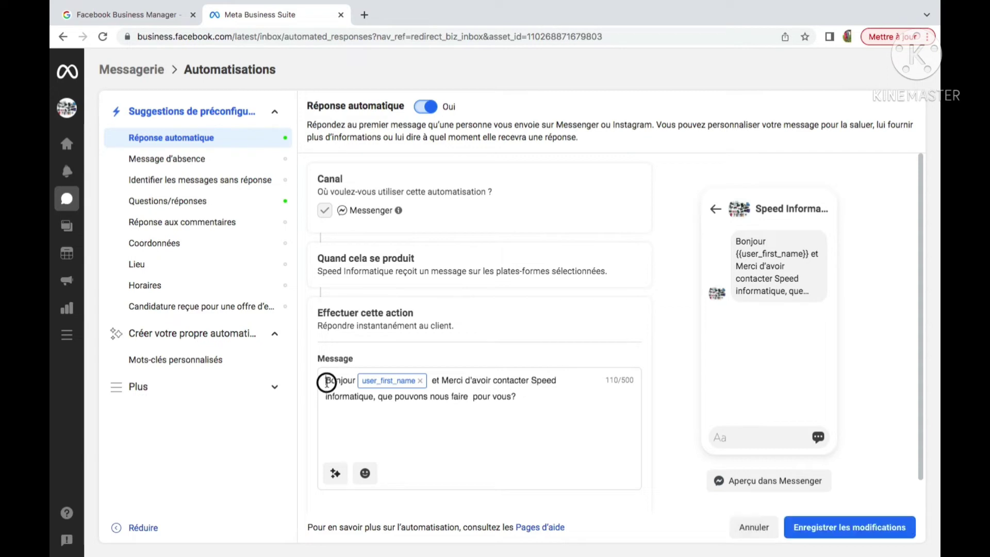
click(420, 381)
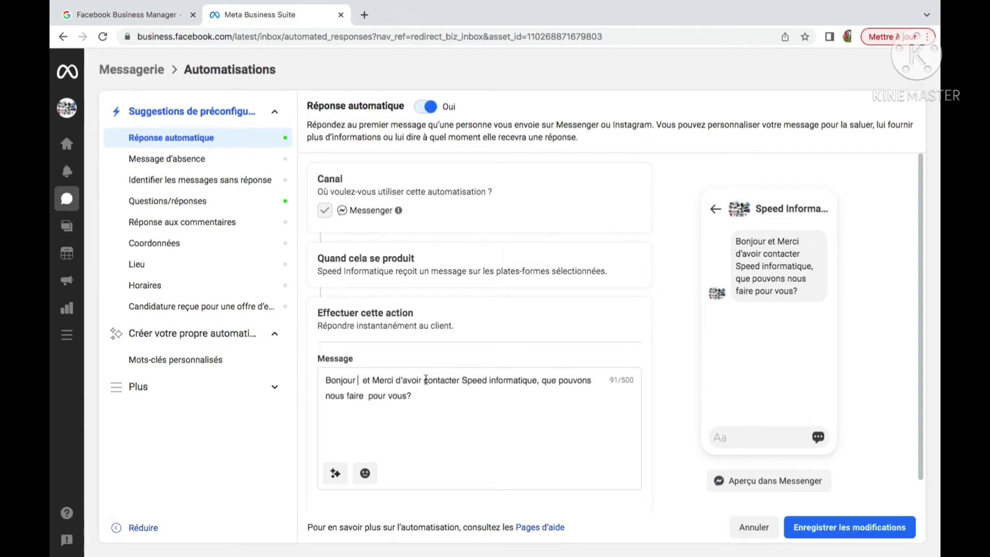
Step: Insert the Prénom du destinataire placeholder after "Bonjour" in the automatic reply and save the changes
click(496, 386)
drag(417, 397, 326, 380)
click(419, 410)
click(335, 472)
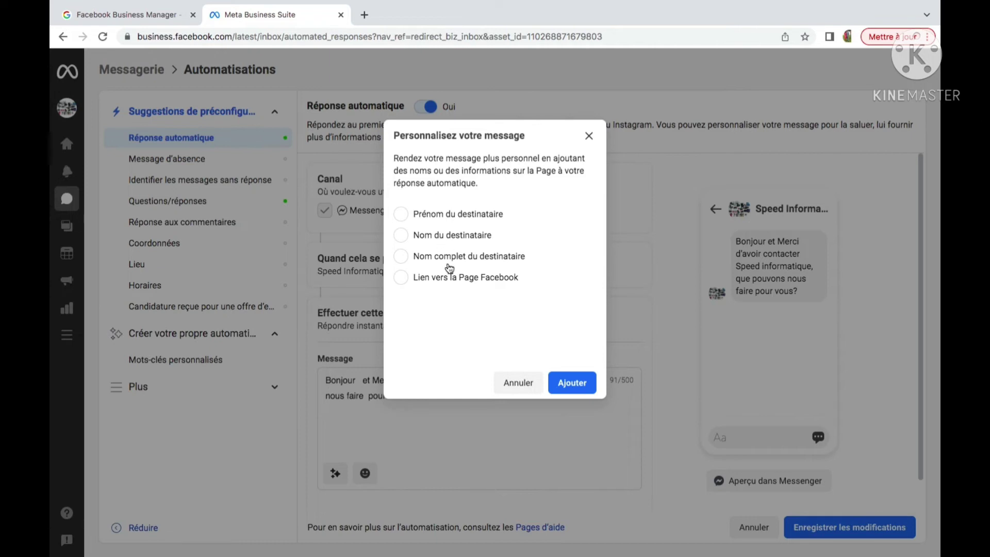
click(442, 214)
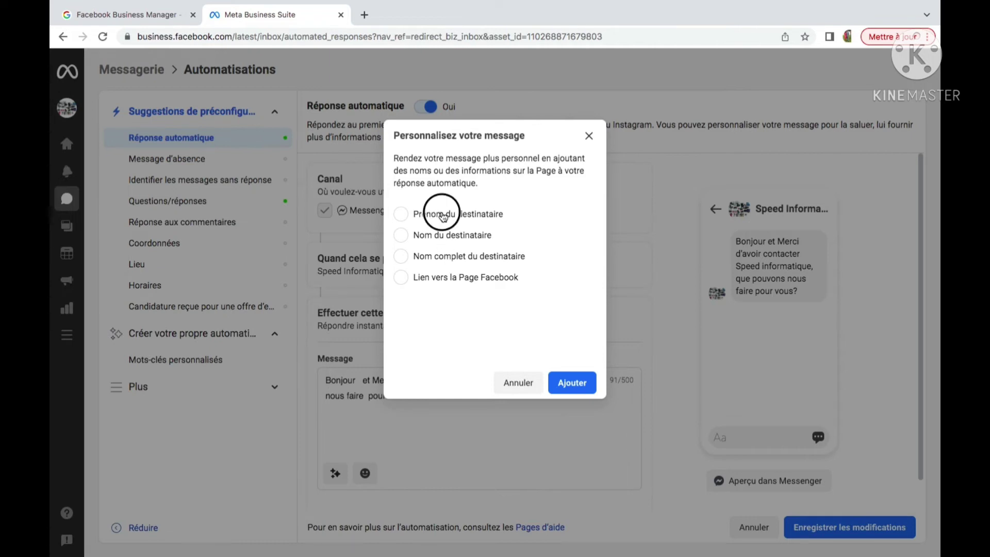
click(571, 383)
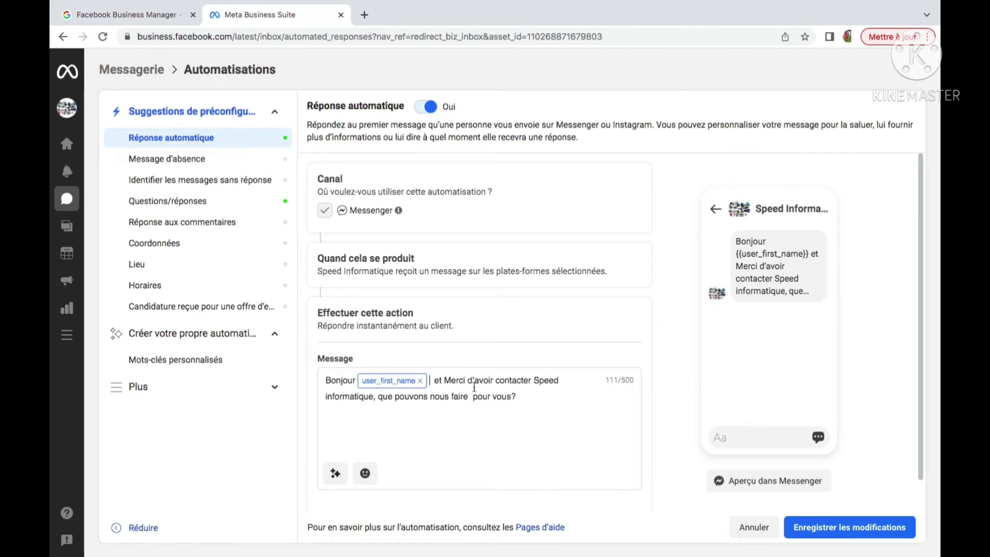
click(846, 529)
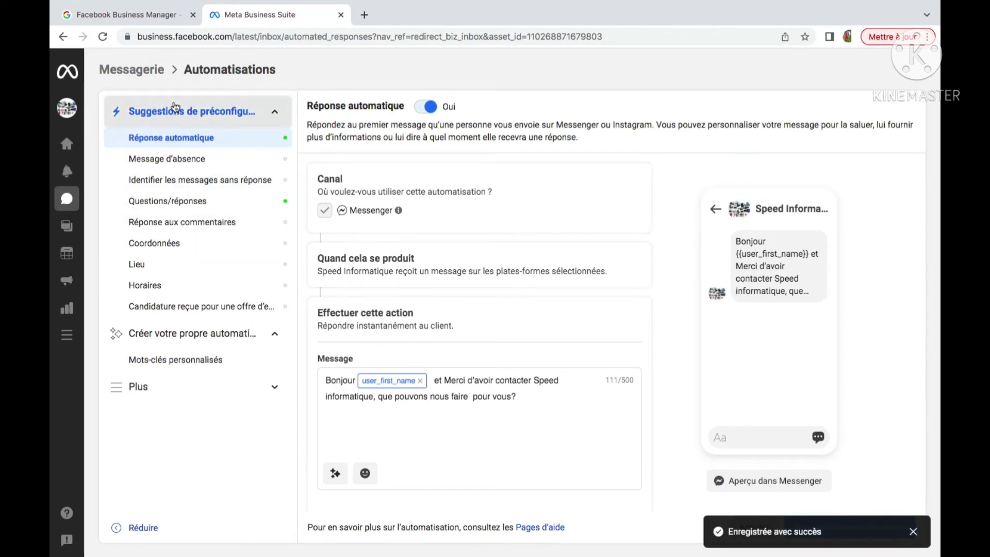
Step: Open the Message d'absence automation and examine its weekly availability schedule and message section
click(188, 161)
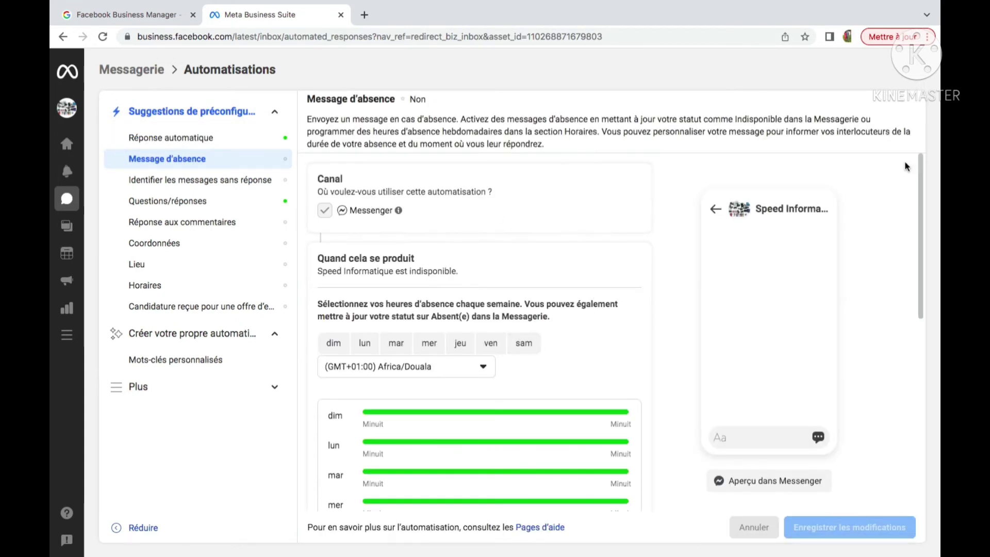
drag(920, 184, 926, 270)
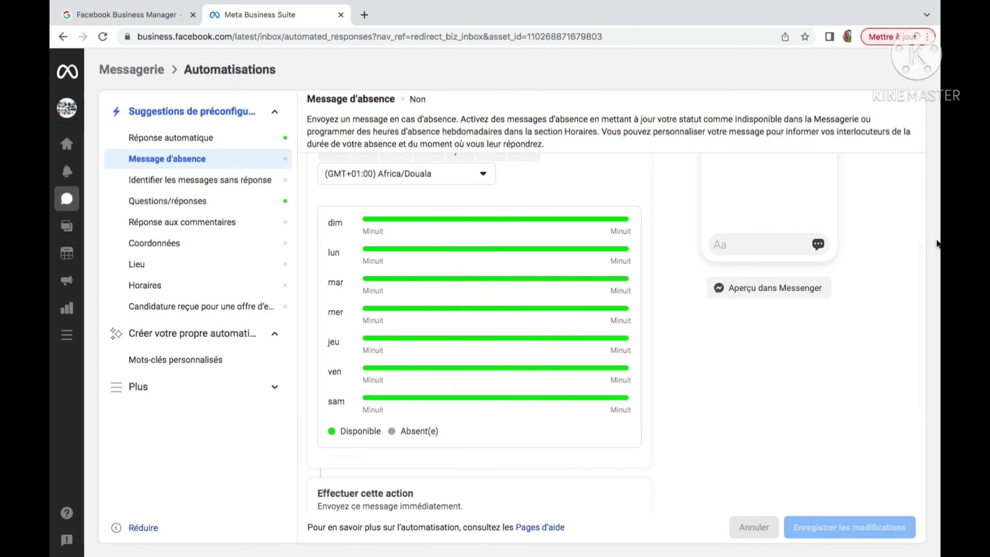
drag(923, 273, 923, 387)
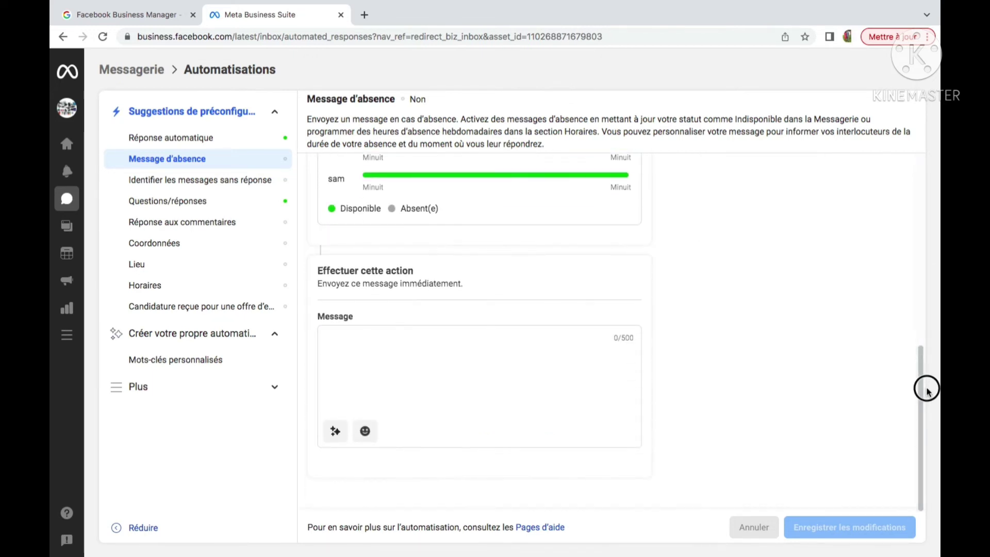
Step: Switch to Notes and copy the line "Merci d'avoir contacter Speed informatique, Nous pouvons traiter votre commande dans les plus bref delais"
click(342, 339)
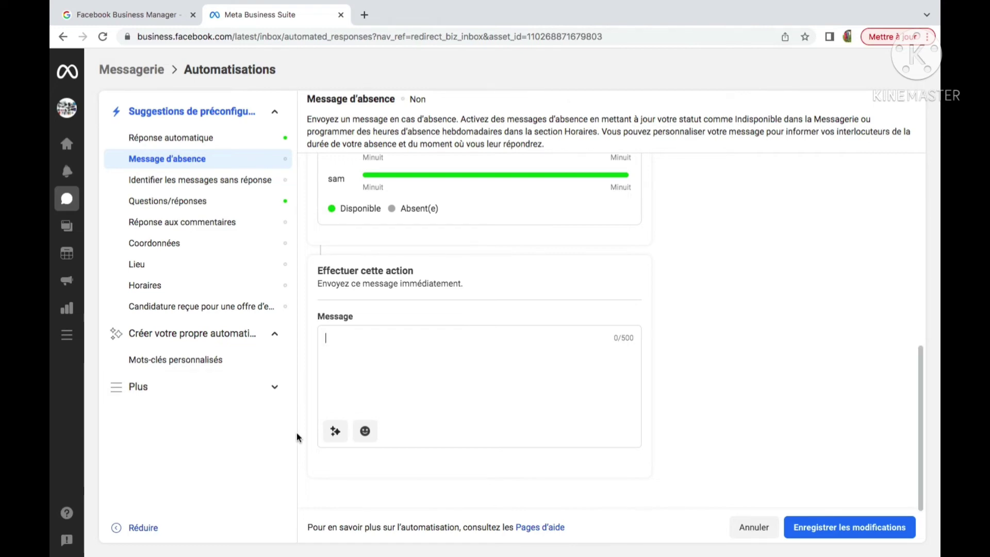
key(super+Tab)
key(super+Tab)
key(super+Tab)
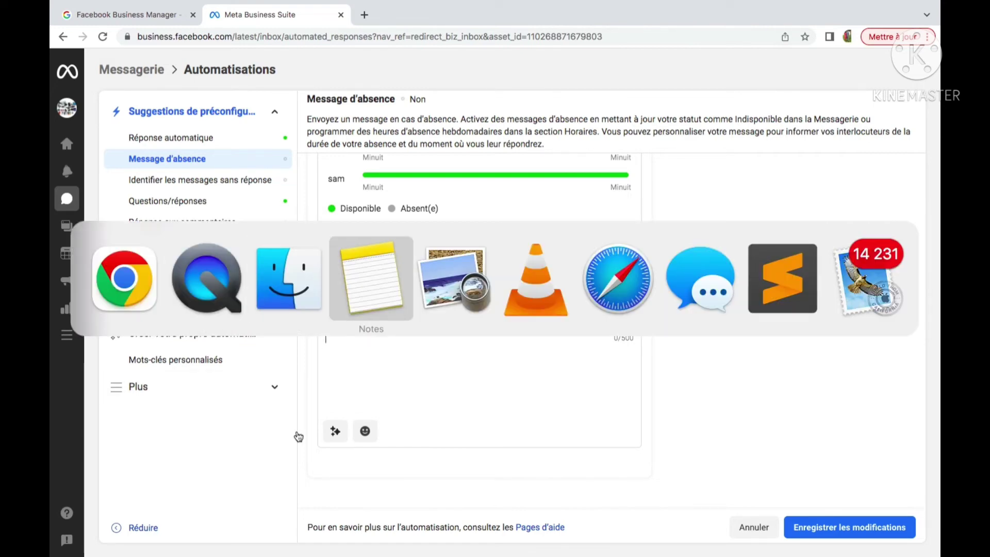
click(527, 222)
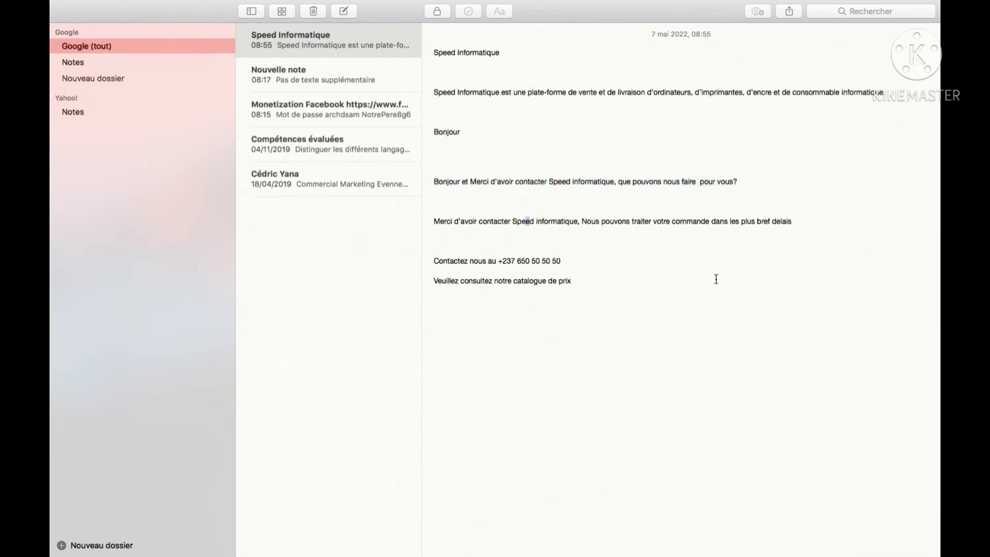
drag(790, 221, 435, 221)
key(super+c)
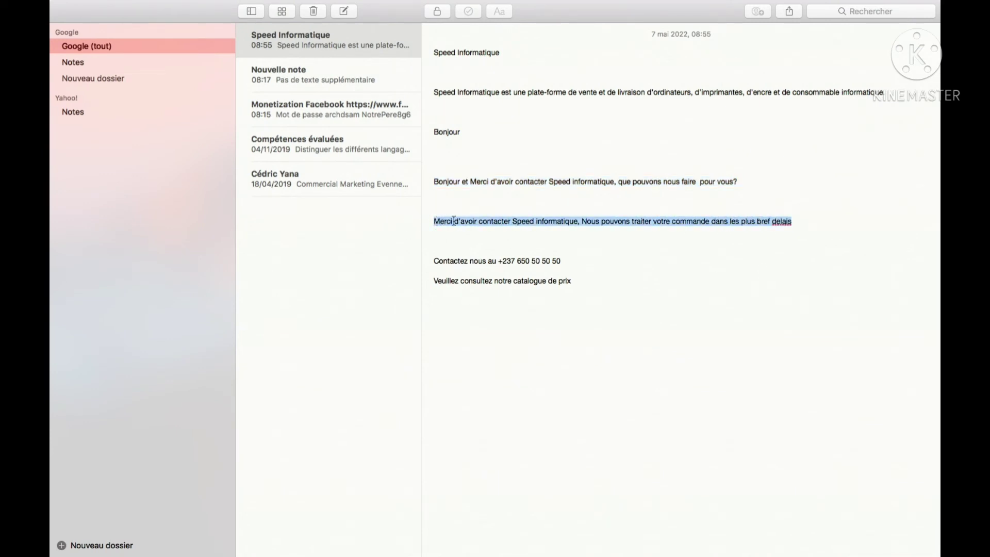
Step: Switch back to Chrome and paste the copied line as the message of the Message d'absence automation
key(super+Tab)
key(super+Tab)
click(403, 364)
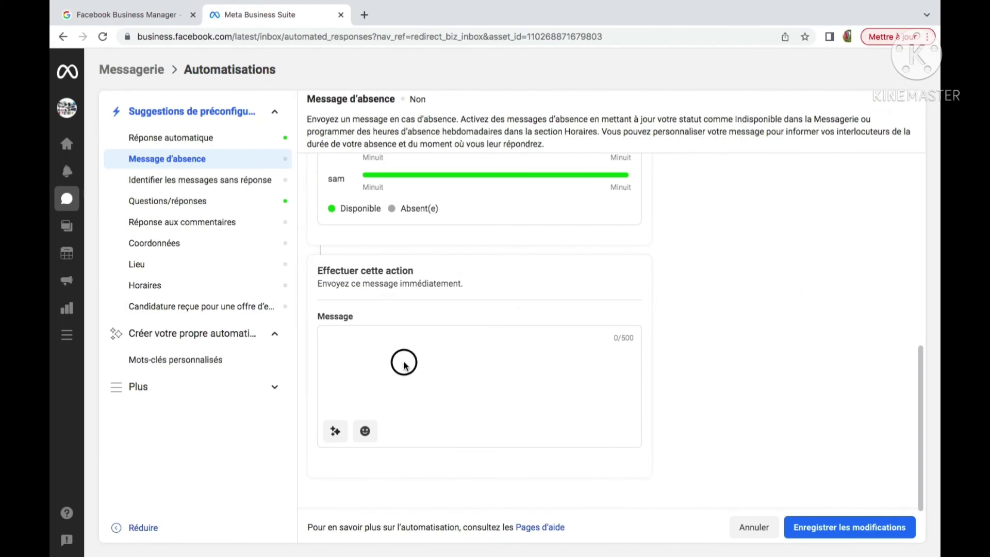
click(346, 340)
key(super+v)
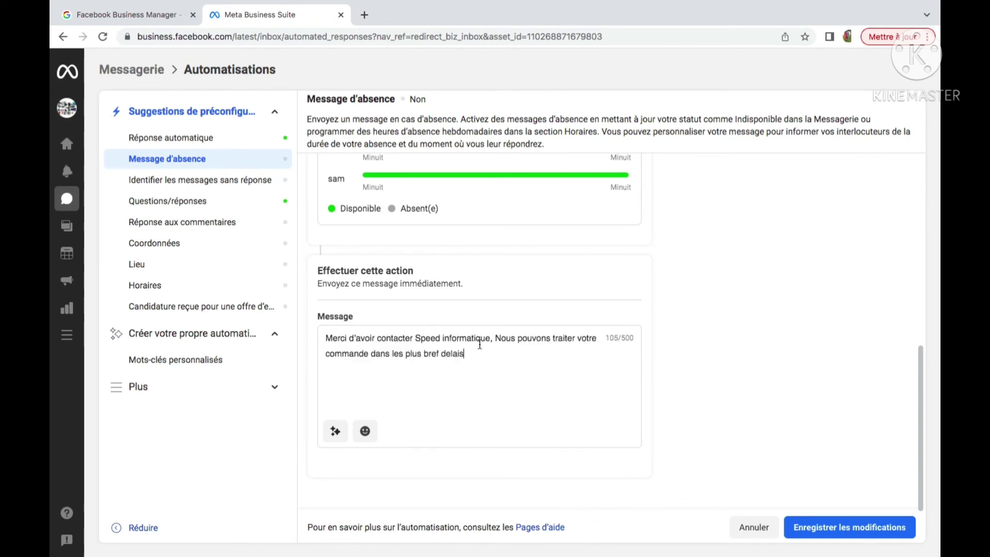
Step: Insert the Prénom du destinataire placeholder after "Merci" in the absence message and save the changes
click(347, 338)
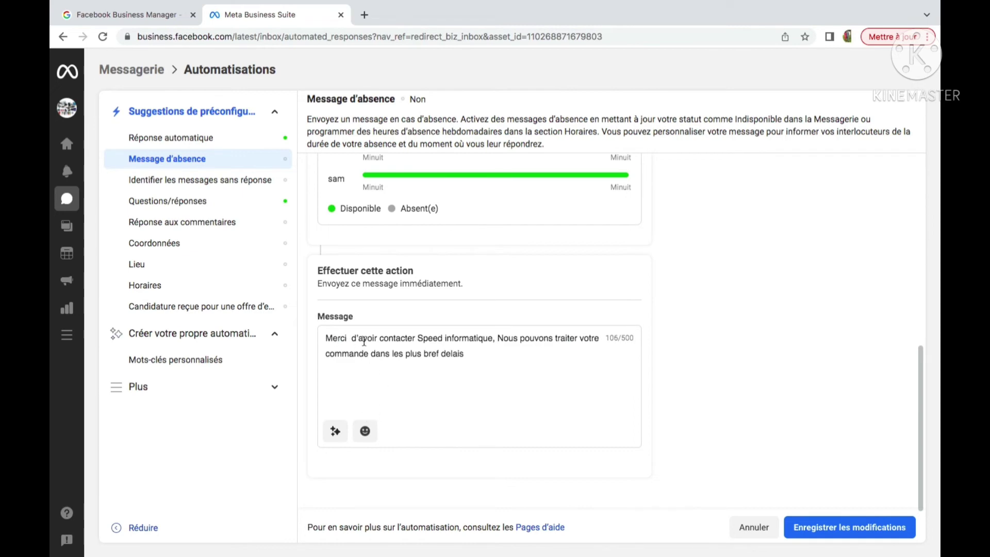
click(335, 432)
click(461, 215)
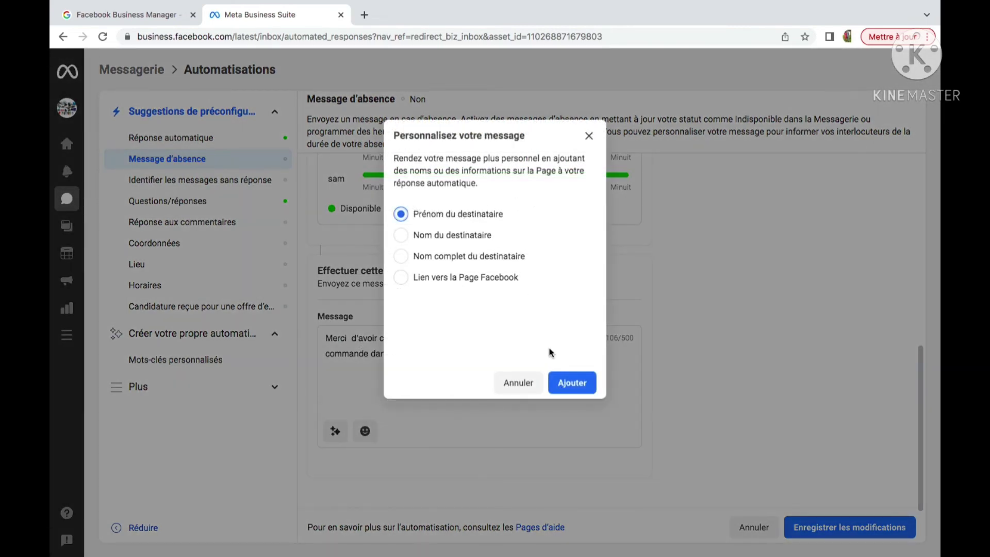
click(574, 385)
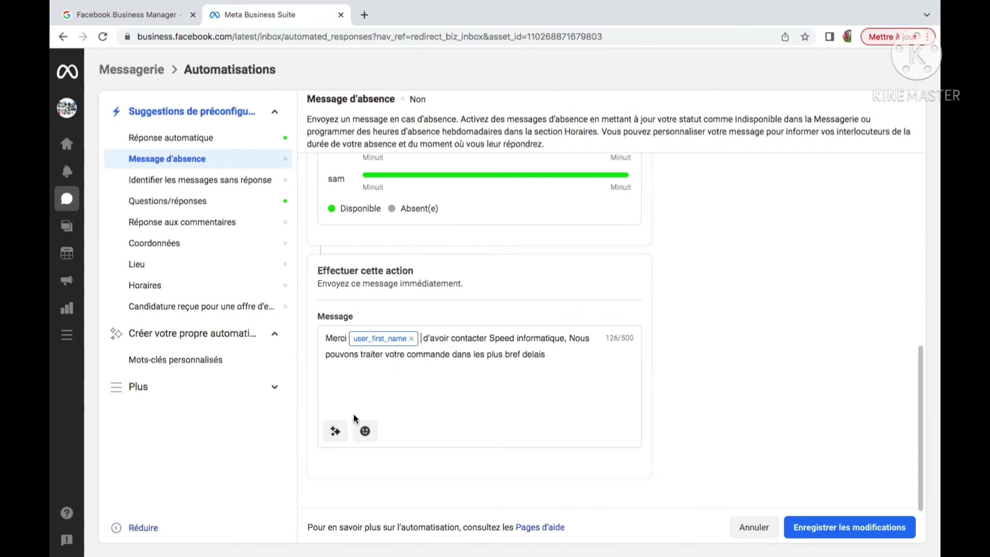
click(842, 531)
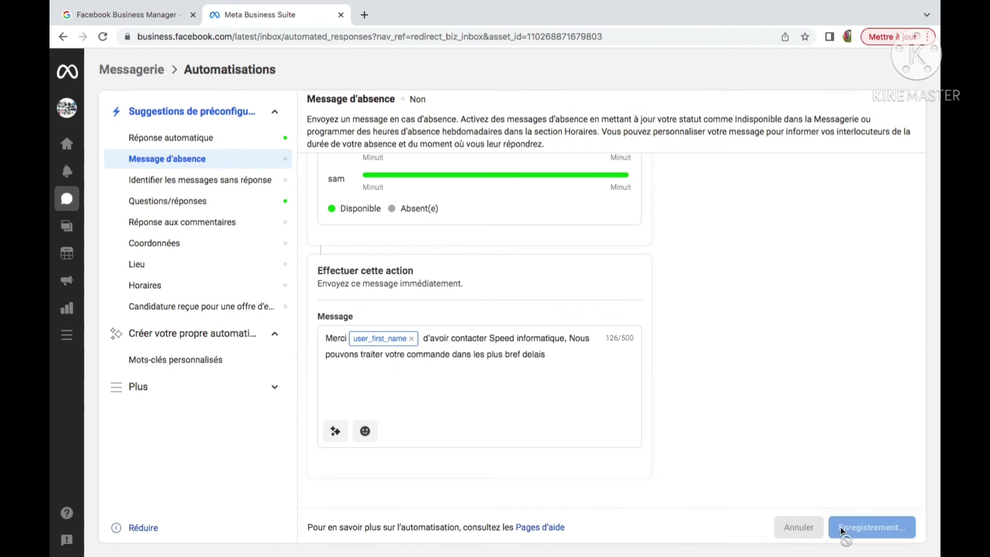
Step: Open the Réponse aux commentaires automation and examine its channel, #PRIX hashtag condition and reply section
click(178, 225)
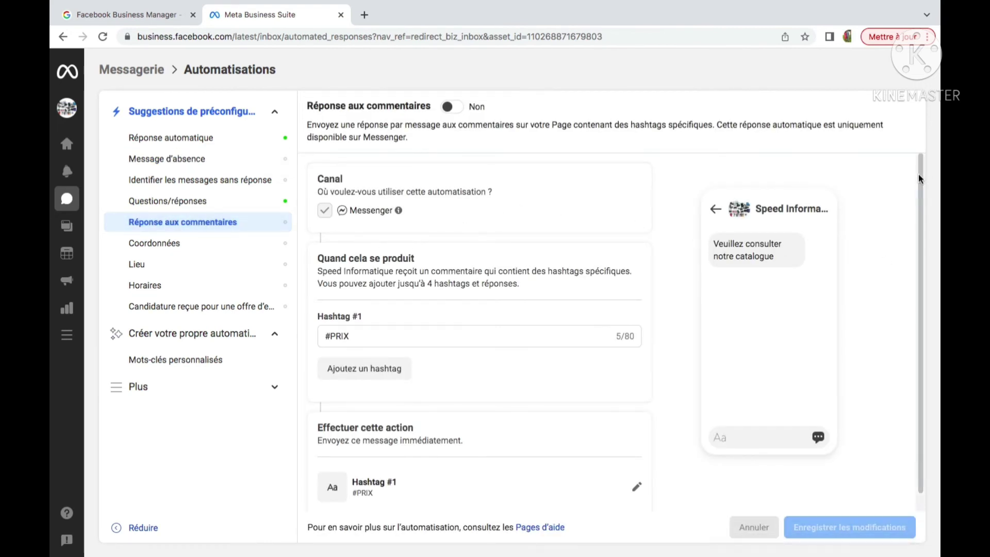
drag(921, 178, 922, 178)
drag(921, 181, 922, 155)
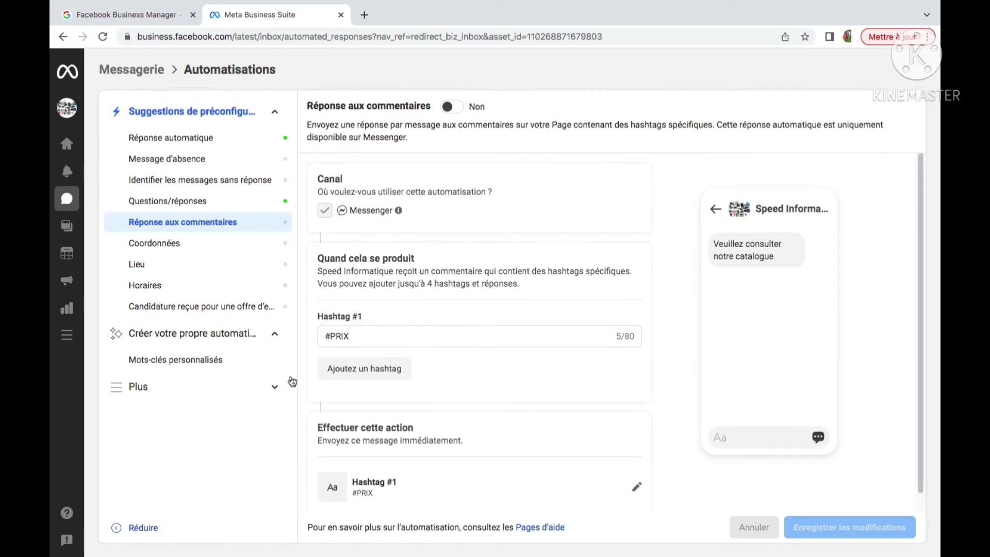
click(353, 335)
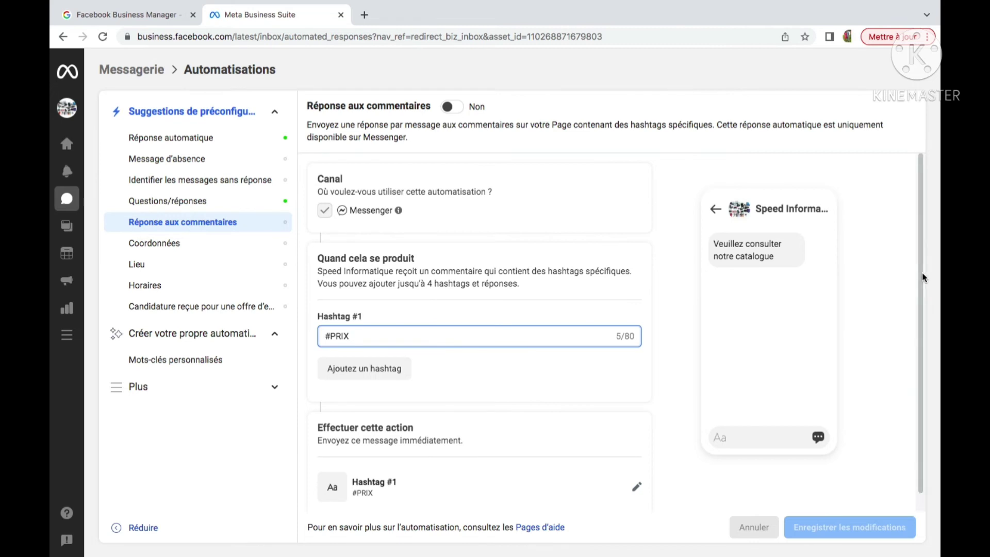
scroll(921, 280, down, 1)
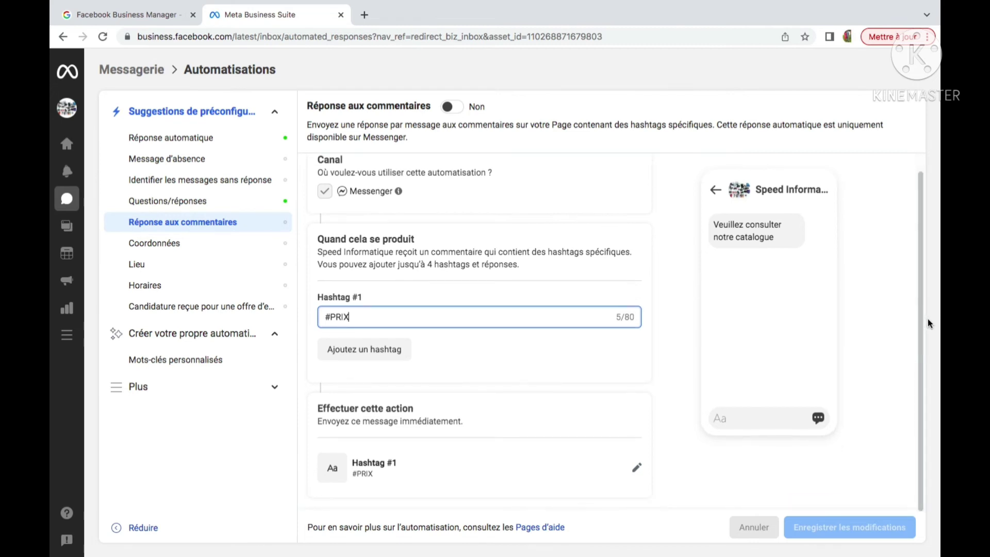
click(353, 317)
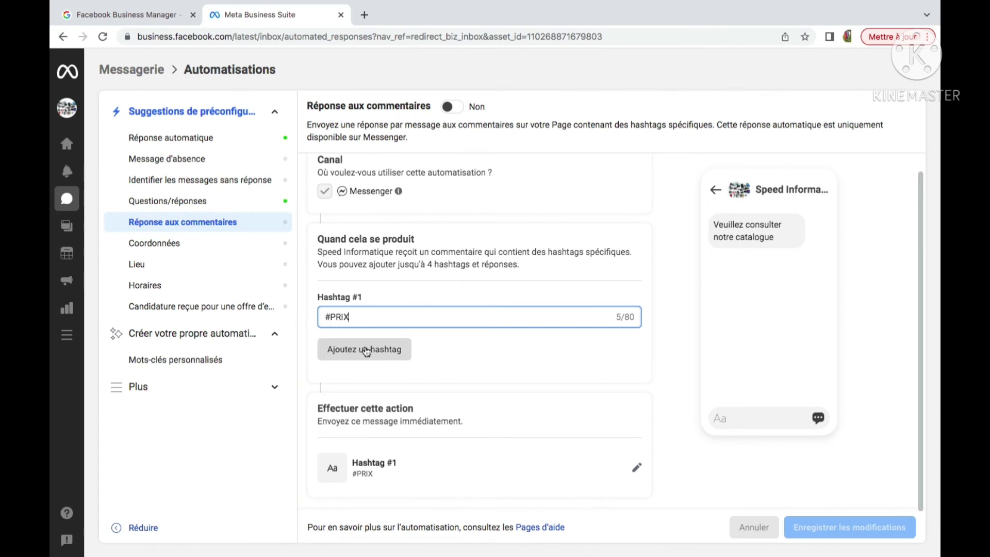
Step: Open the #PRIX hashtag's reply and extend its message to "Veuillez consulter notre catalogue de prix"
click(636, 467)
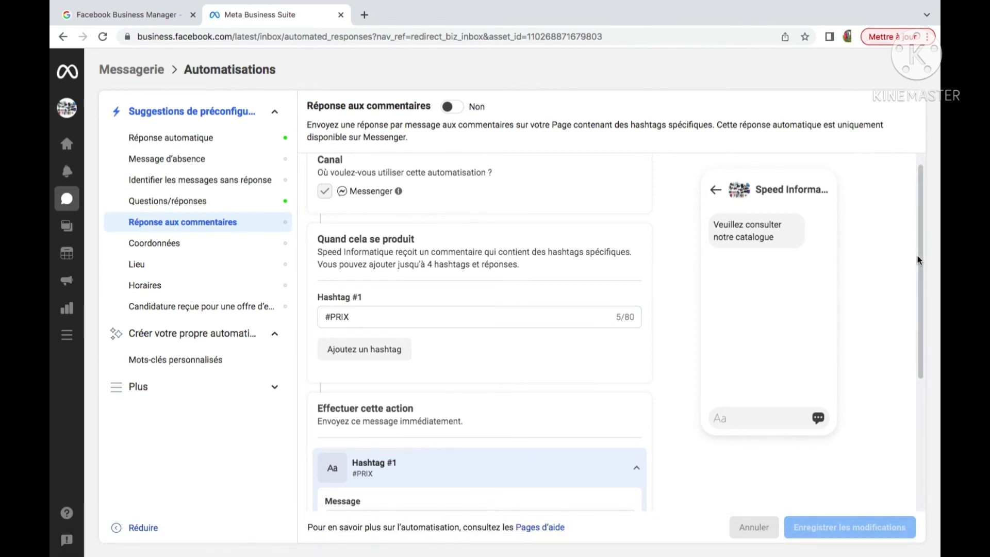
drag(923, 263, 933, 398)
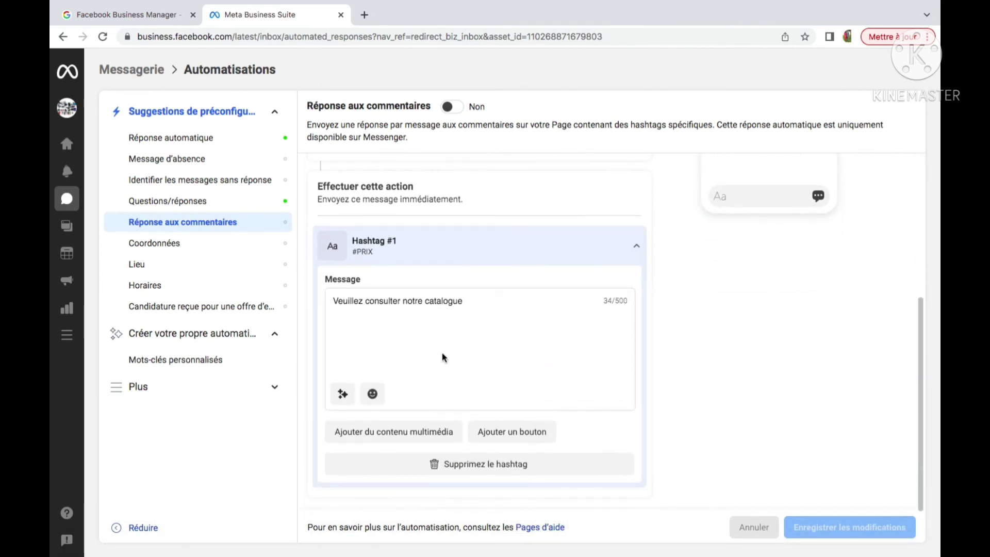
click(464, 300)
drag(462, 301, 315, 312)
click(440, 315)
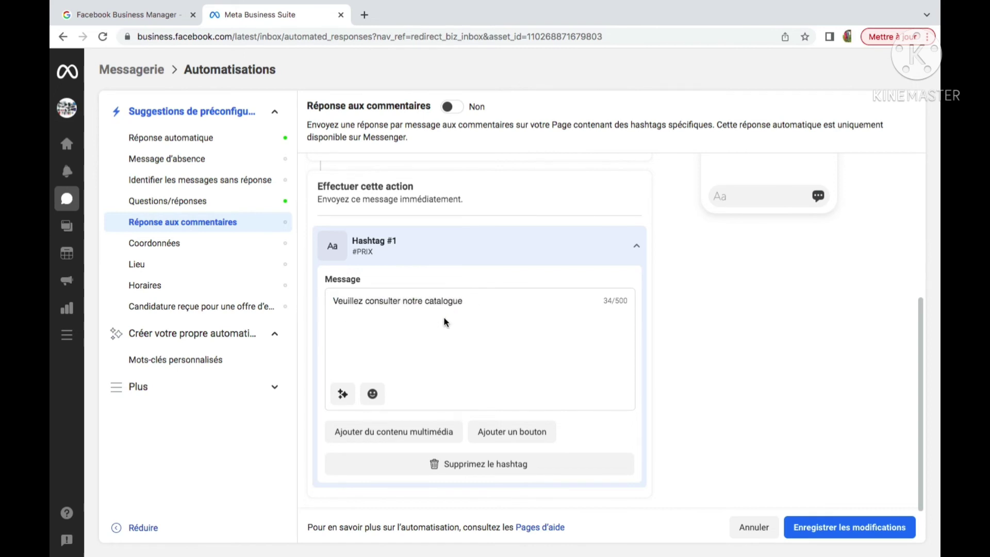
click(469, 301)
text(de prix)
Step: Add a second hashtag, #Contact, to the comment reply automation
drag(926, 350, 926, 221)
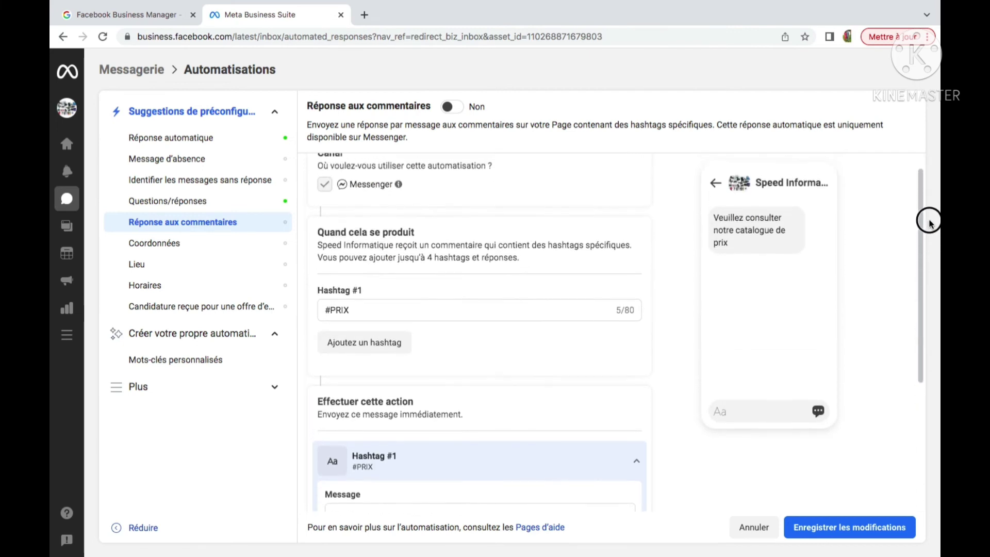
click(356, 343)
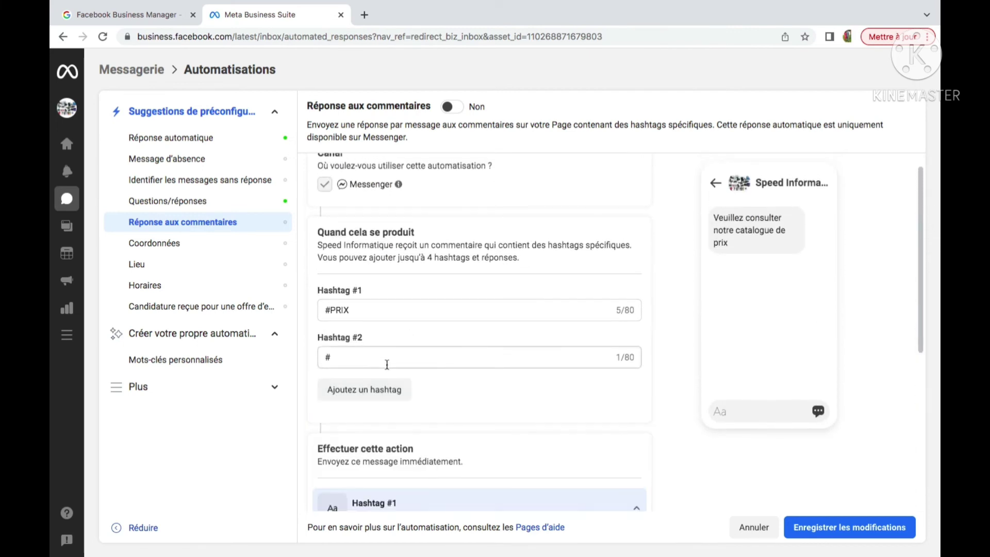
click(340, 357)
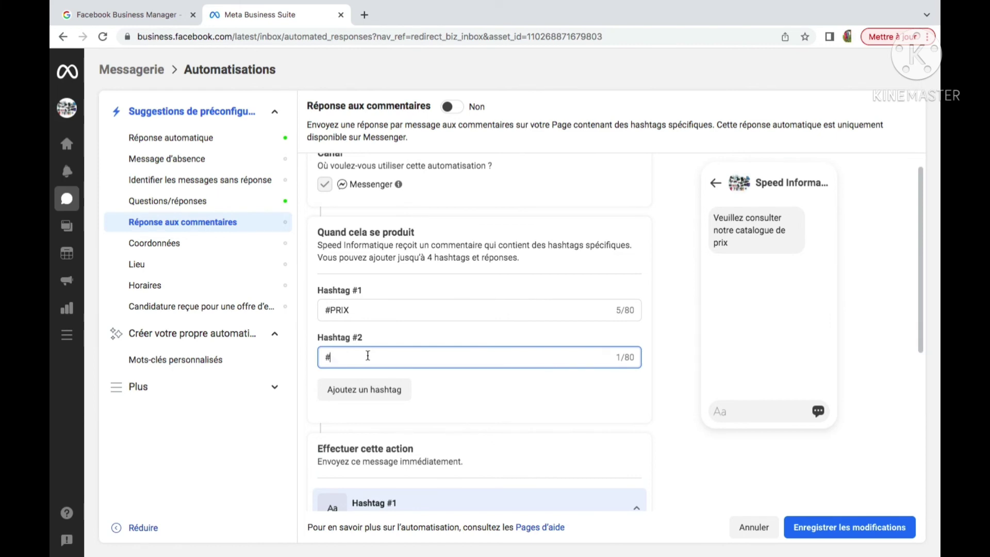
text(C)
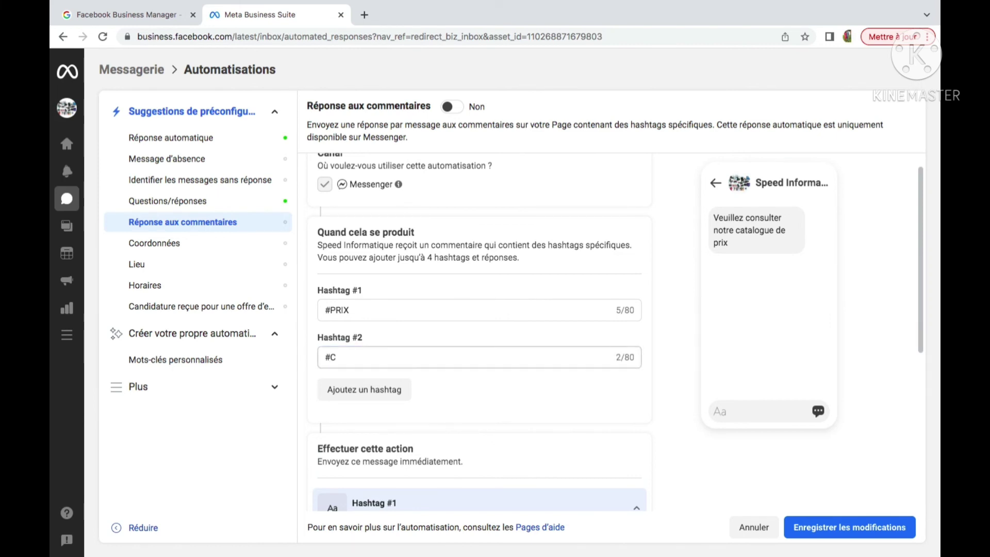
click(368, 355)
text(on)
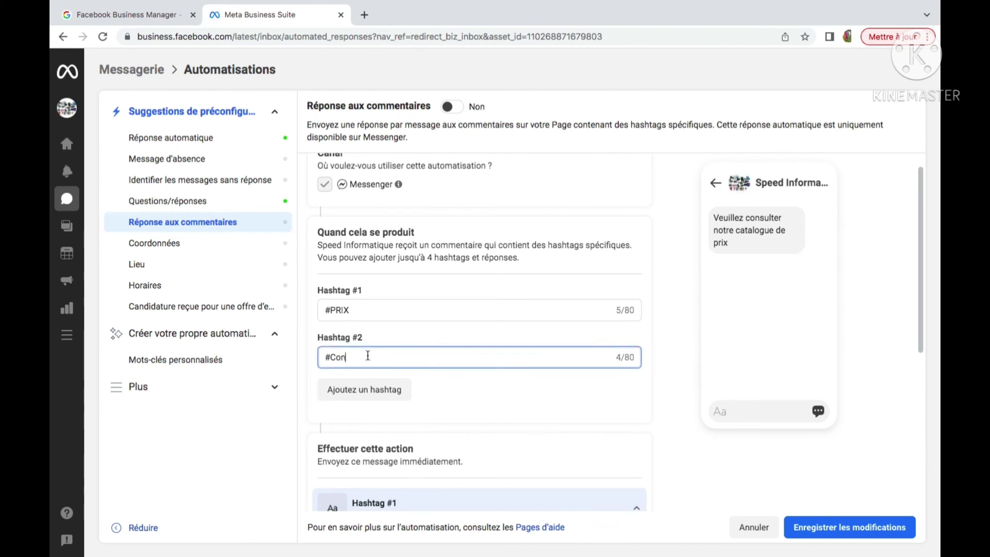
text(tact)
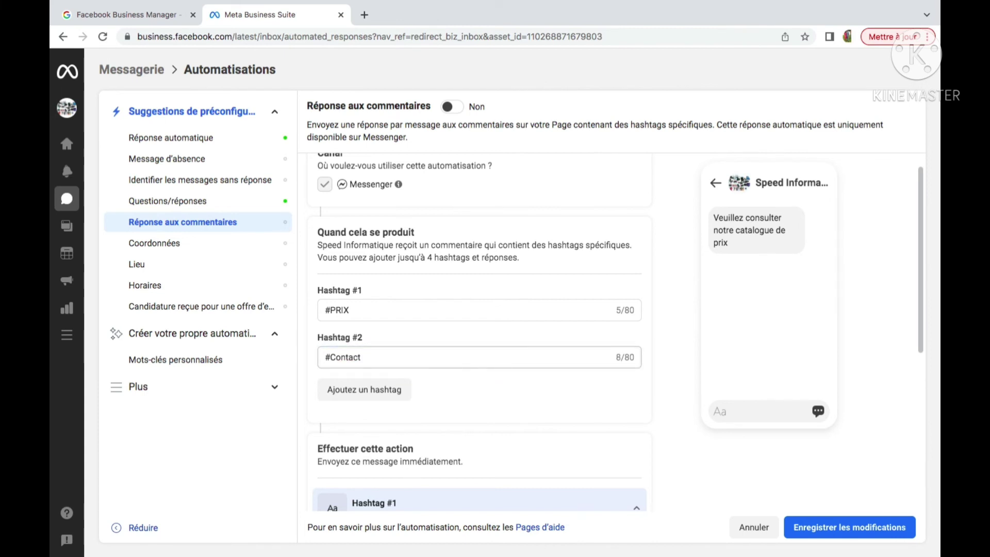
click(367, 357)
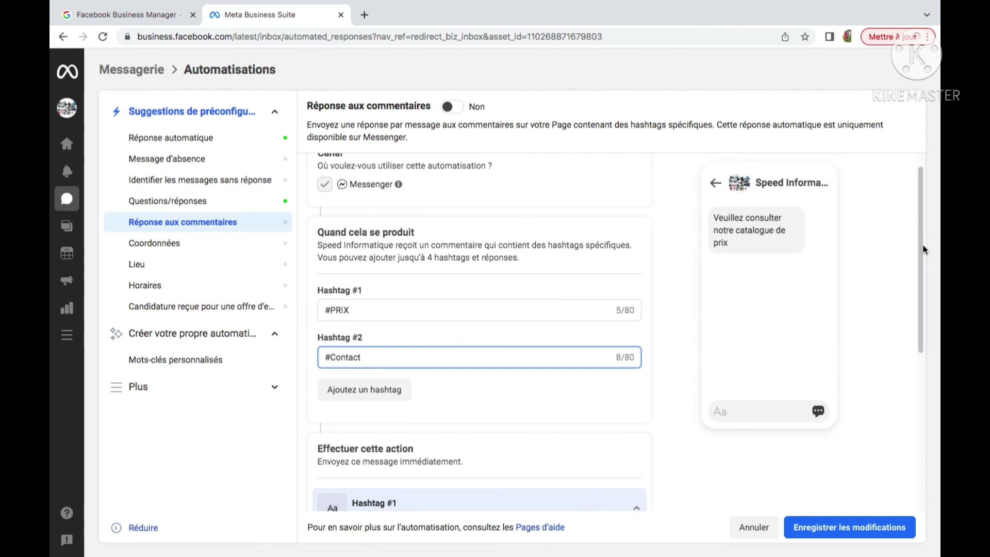
Step: Open the reply message of the #Contact hashtag for editing
mouse_move(921, 247)
mouse_down()
mouse_move(922, 426)
mouse_move(896, 279)
mouse_move(920, 441)
mouse_up()
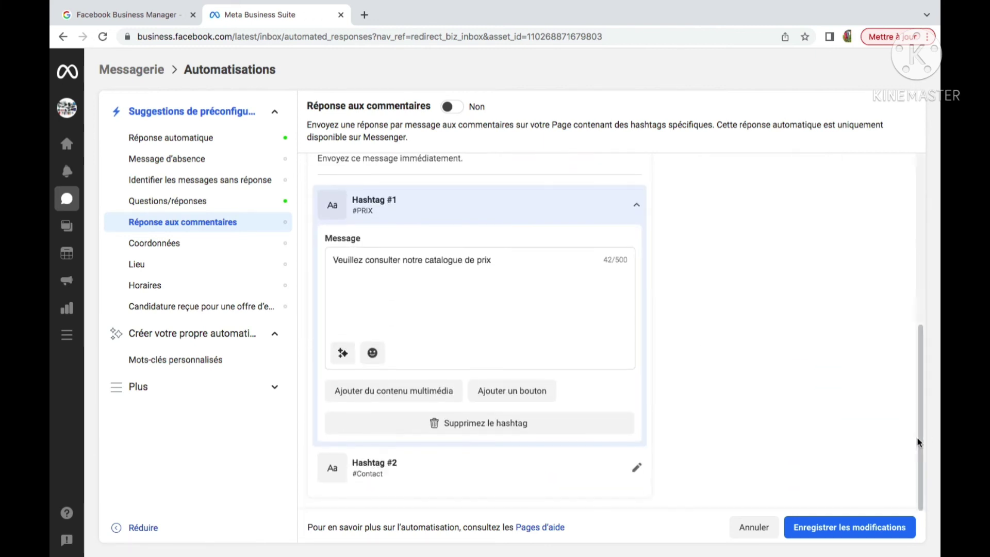
click(638, 470)
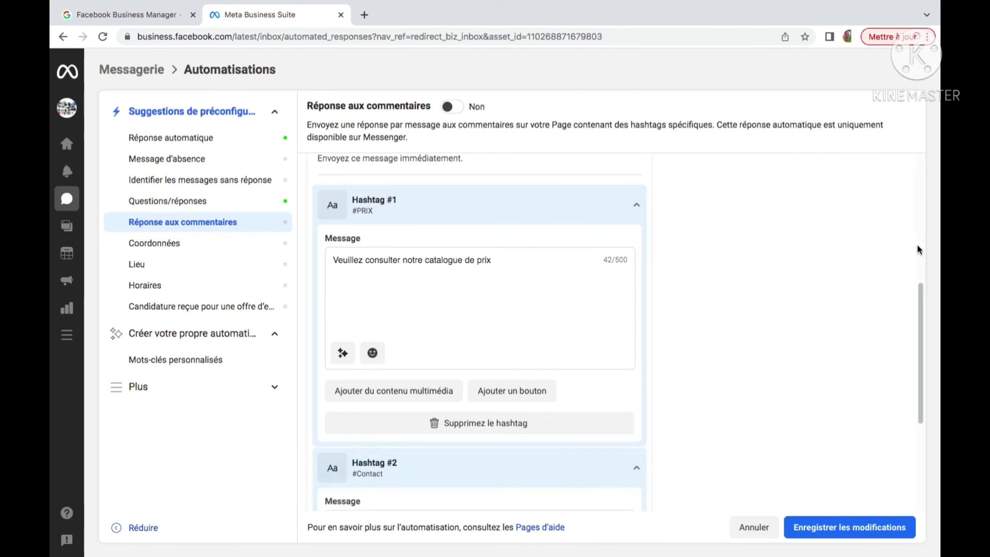
drag(921, 309, 926, 403)
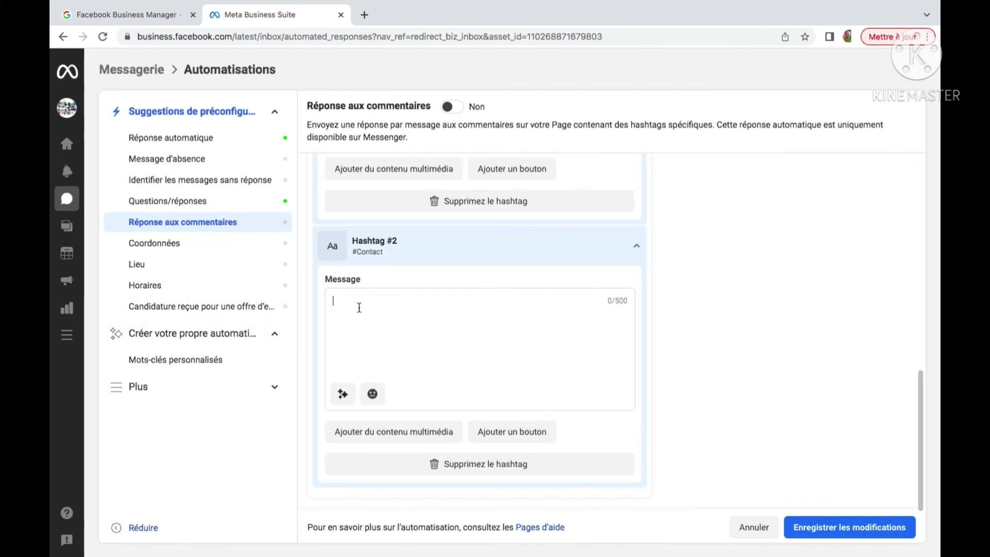
Step: Switch to Notes and copy the "Contactez nous au" line with the business phone number
key(super+Tab)
key(Tab)
key(Tab)
key(Tab)
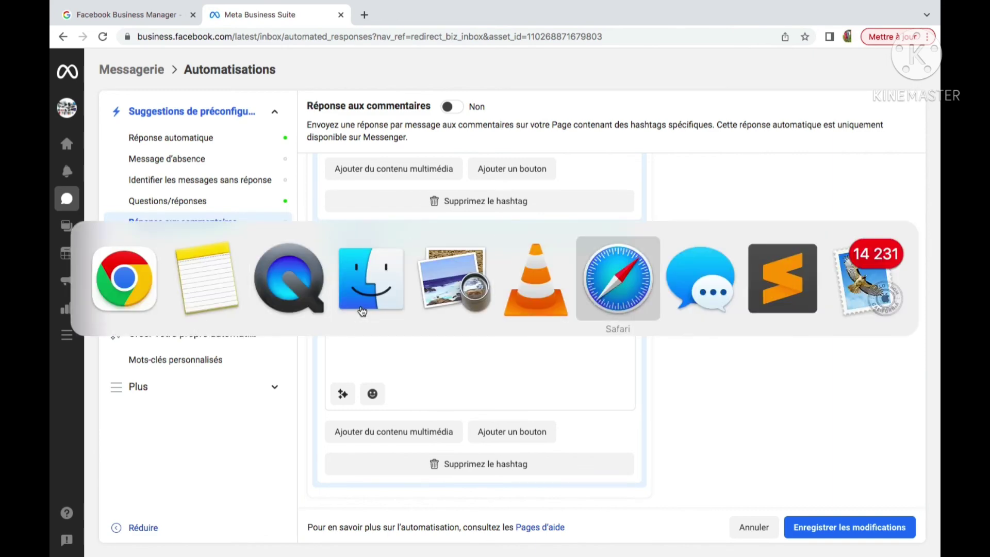
key(Tab)
key(Tab)
key(Tab)
key(Tab)
key(Tab)
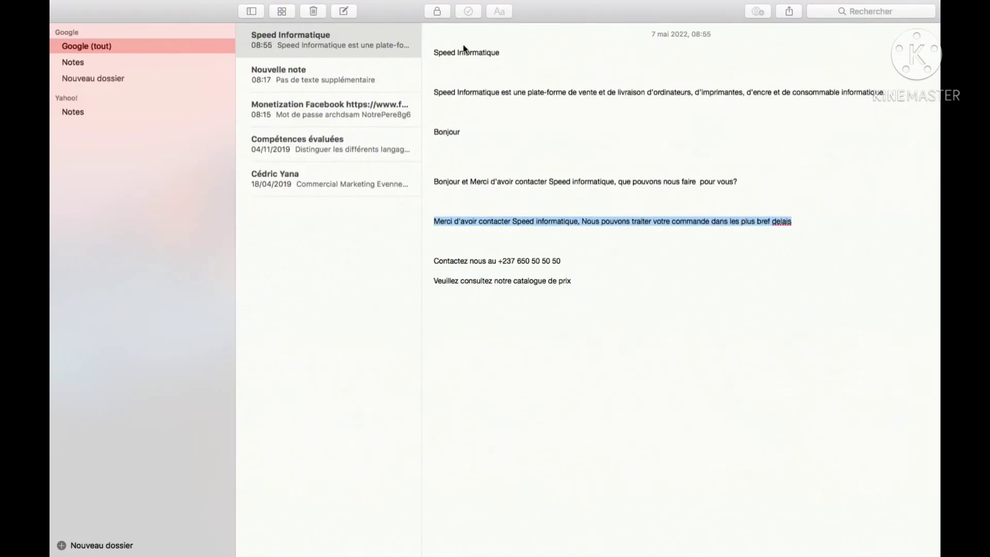
drag(562, 263, 434, 262)
key(super+c)
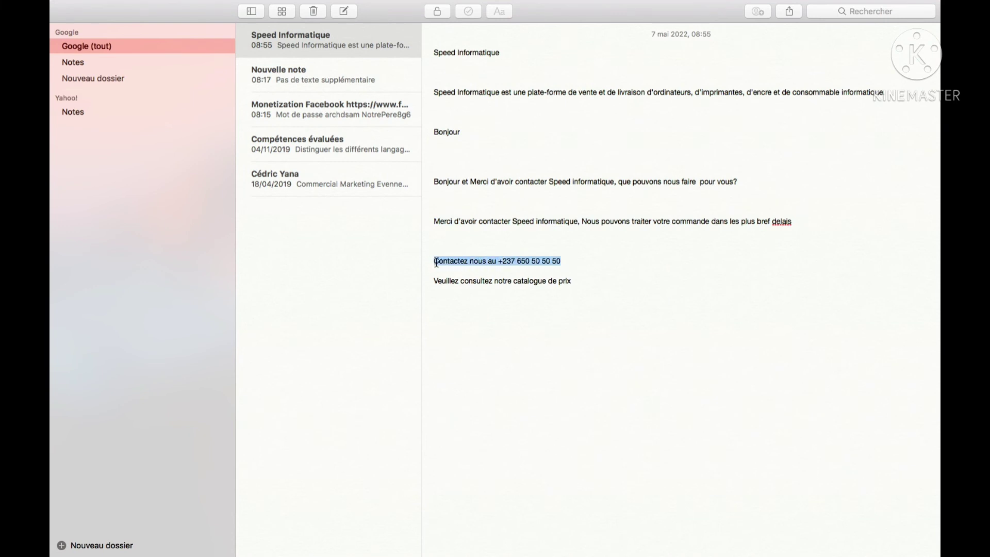
Step: Switch back to Chrome and paste the copied contact line as the #Contact hashtag's reply message
key(super+Tab)
key(Tab)
key(Tab)
key(Tab)
key(Tab)
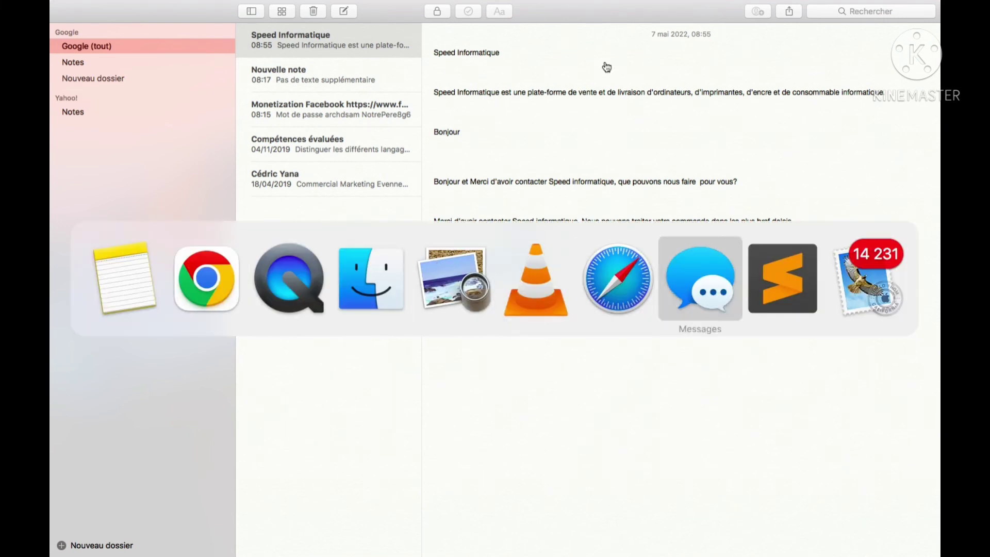
key(Tab)
key(Tab)
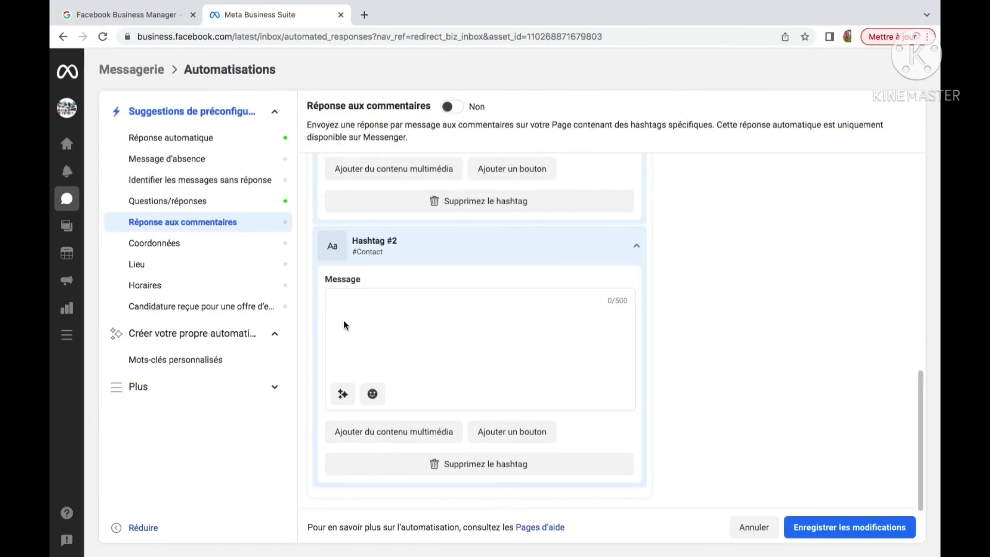
key(super+v)
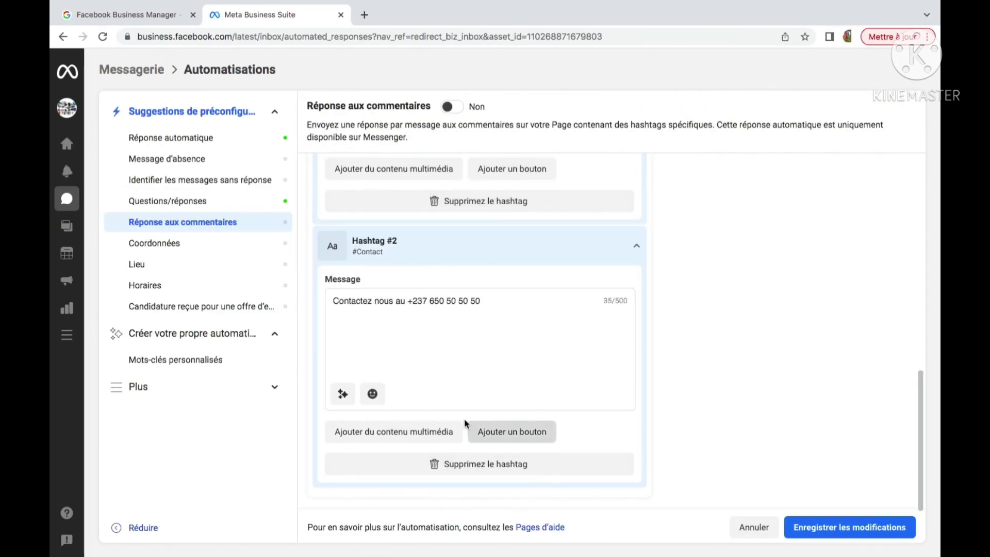
Step: Review both hashtag replies and save the changes to the Réponse aux commentaires automation
drag(920, 379, 905, 292)
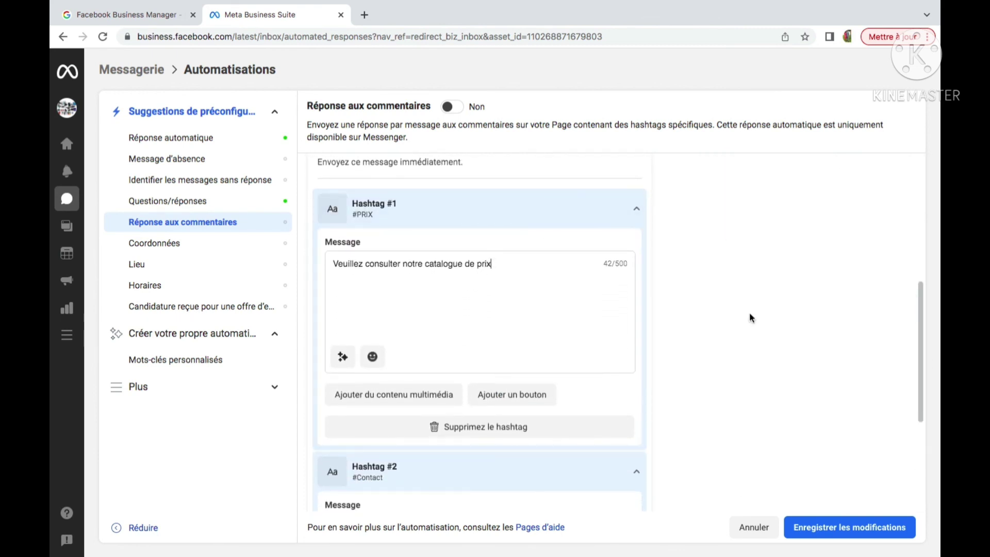
drag(921, 338, 925, 358)
click(858, 518)
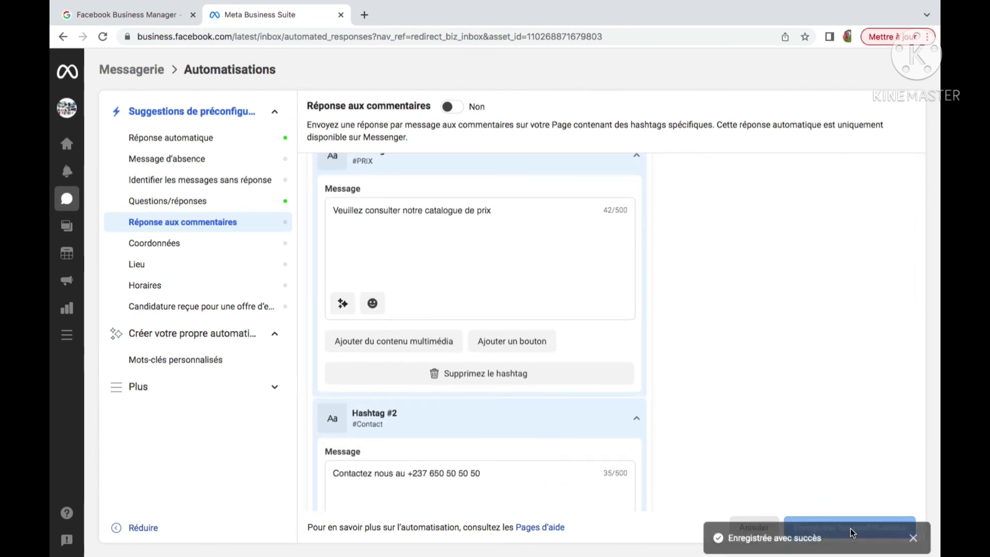
drag(919, 338, 921, 240)
Step: Open the Coordonnées automation and start editing its empty message
click(160, 246)
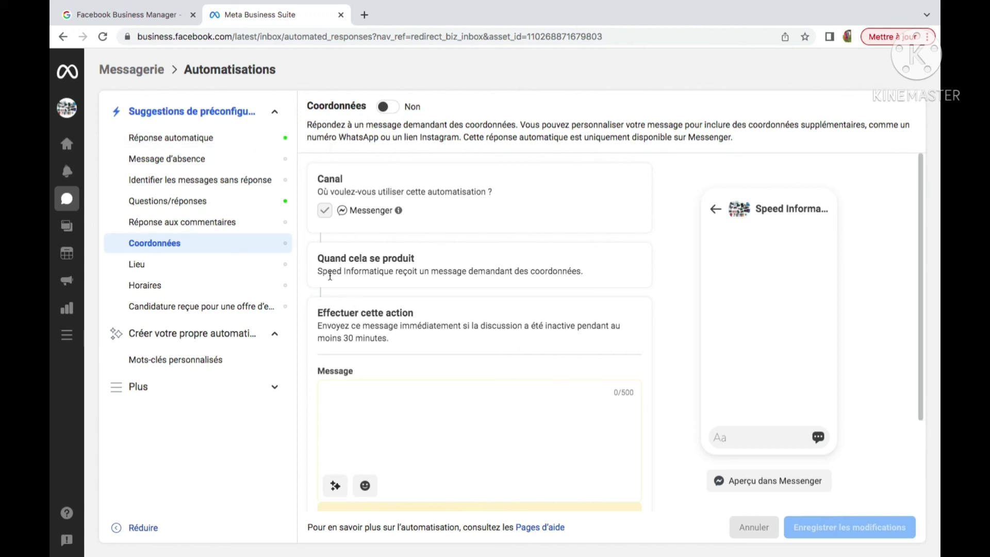
click(335, 394)
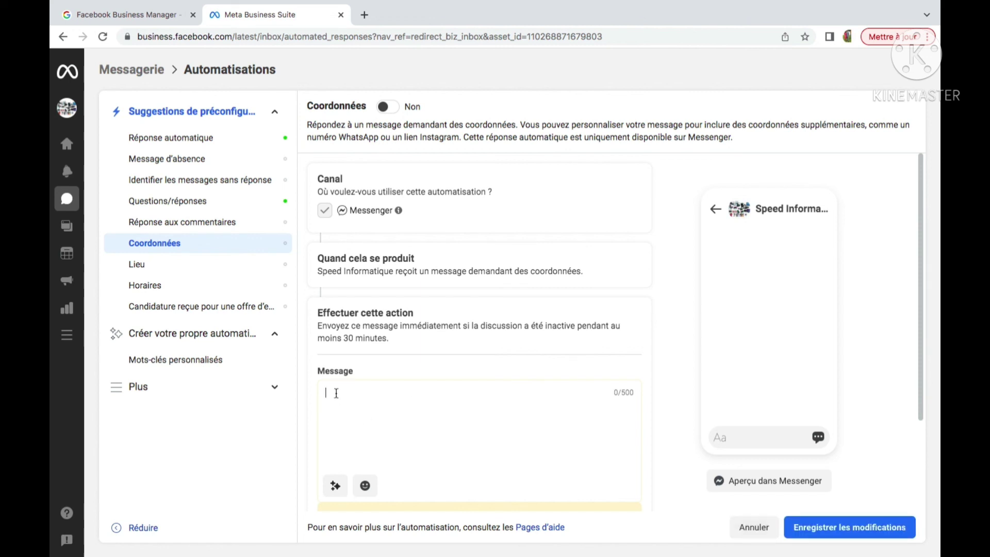